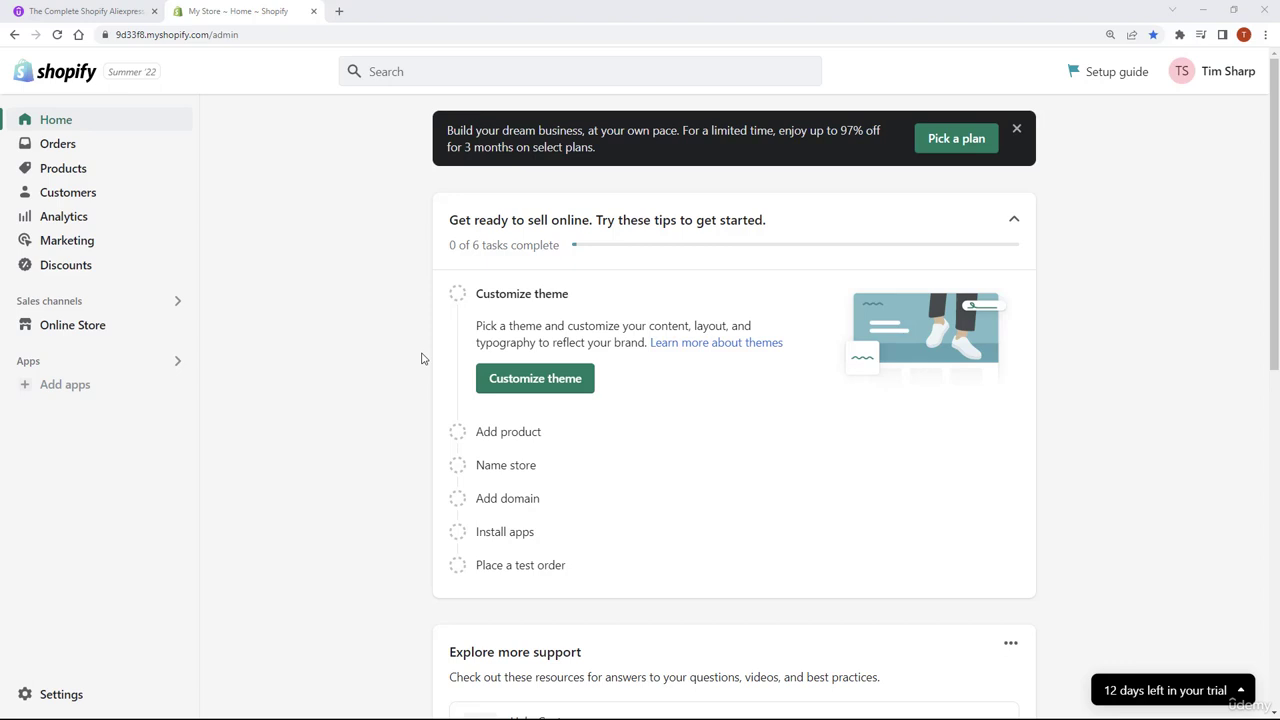
Open the online store's themes, view the live storefront in its own tab, and return to the themes page
left_click(72, 332)
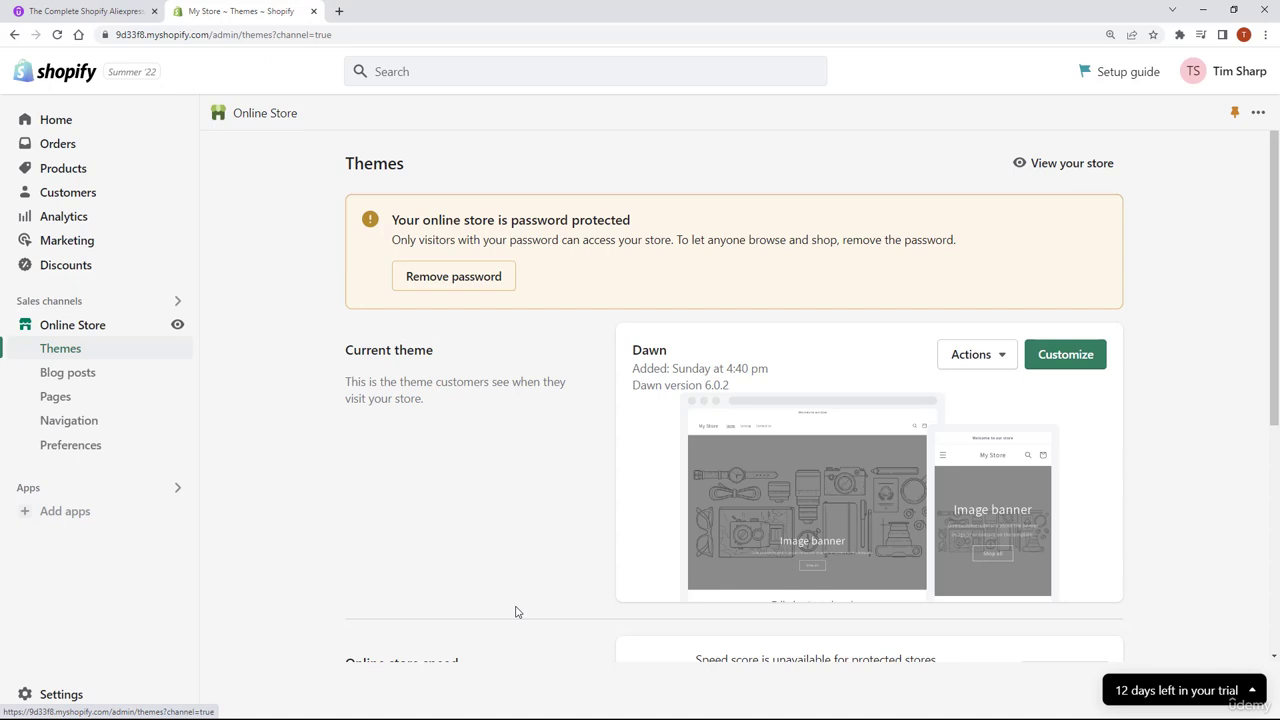
triple_click(432, 352)
double_click(655, 358)
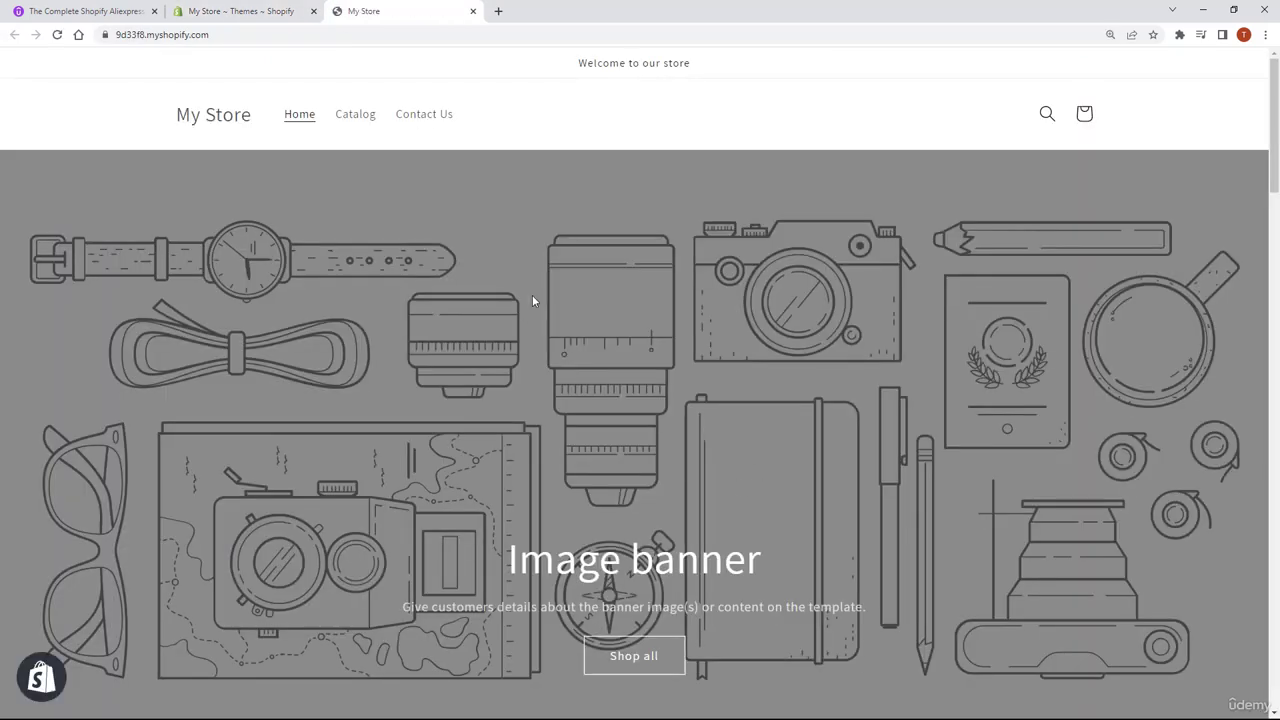
left_click(236, 14)
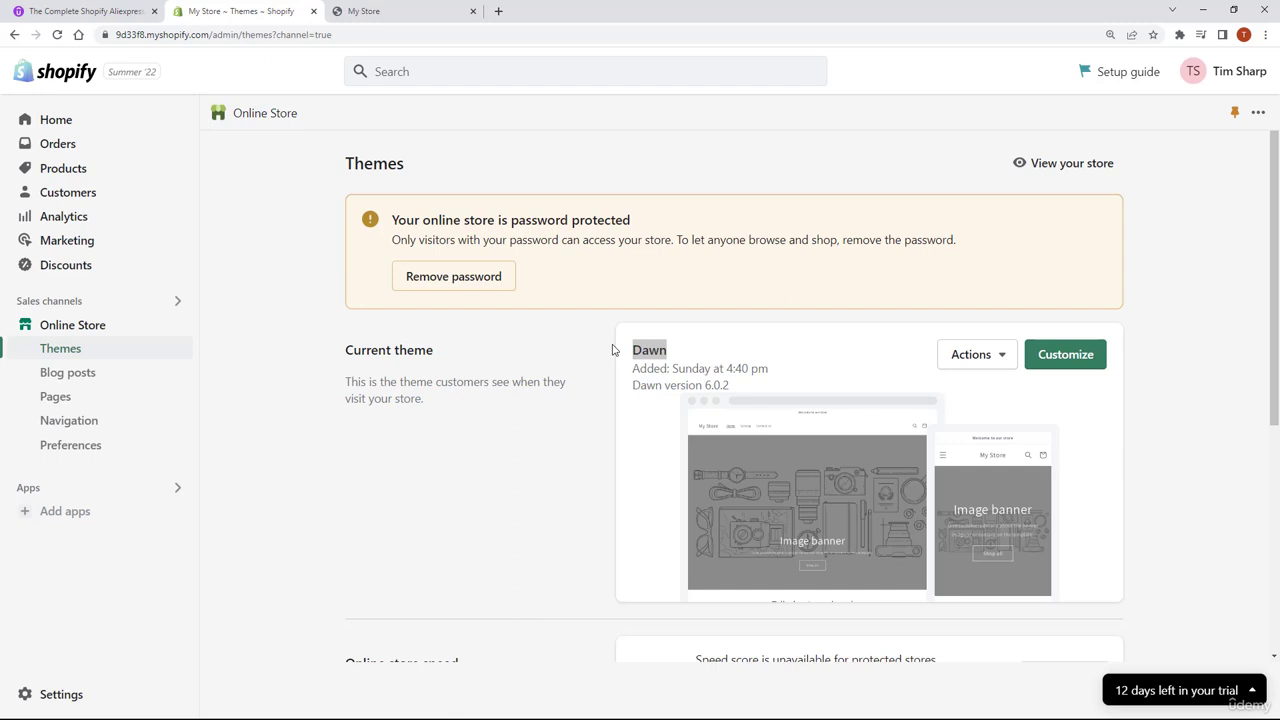
Open the Dawn theme for customization and preview the home page in Mobile view, ending in Desktop view
left_click(1070, 366)
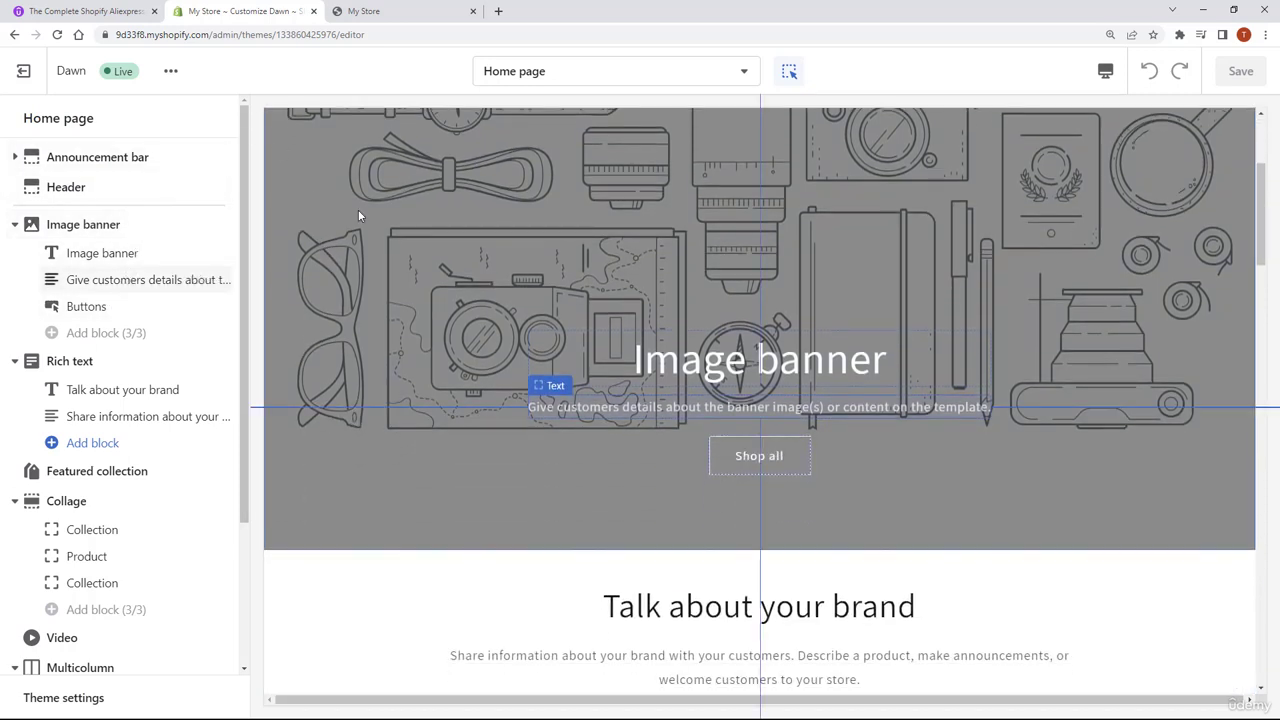
scroll(784, 291, "up", 3)
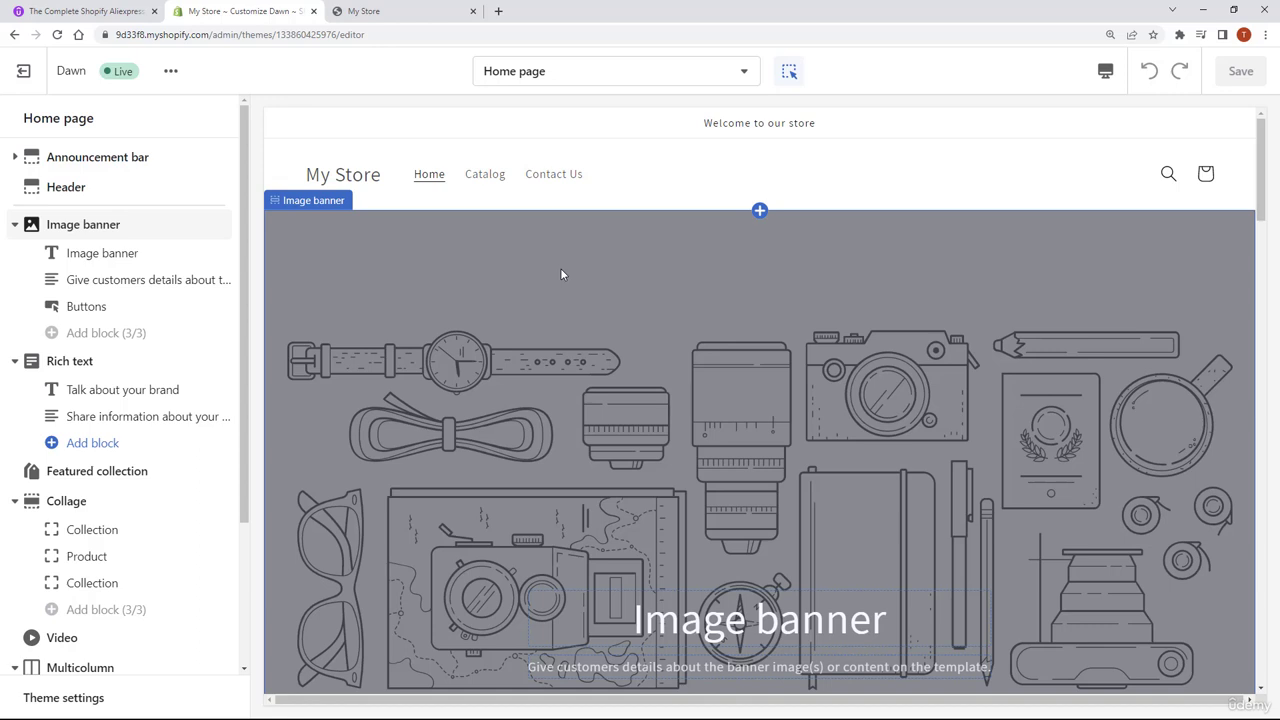
left_click(1106, 73)
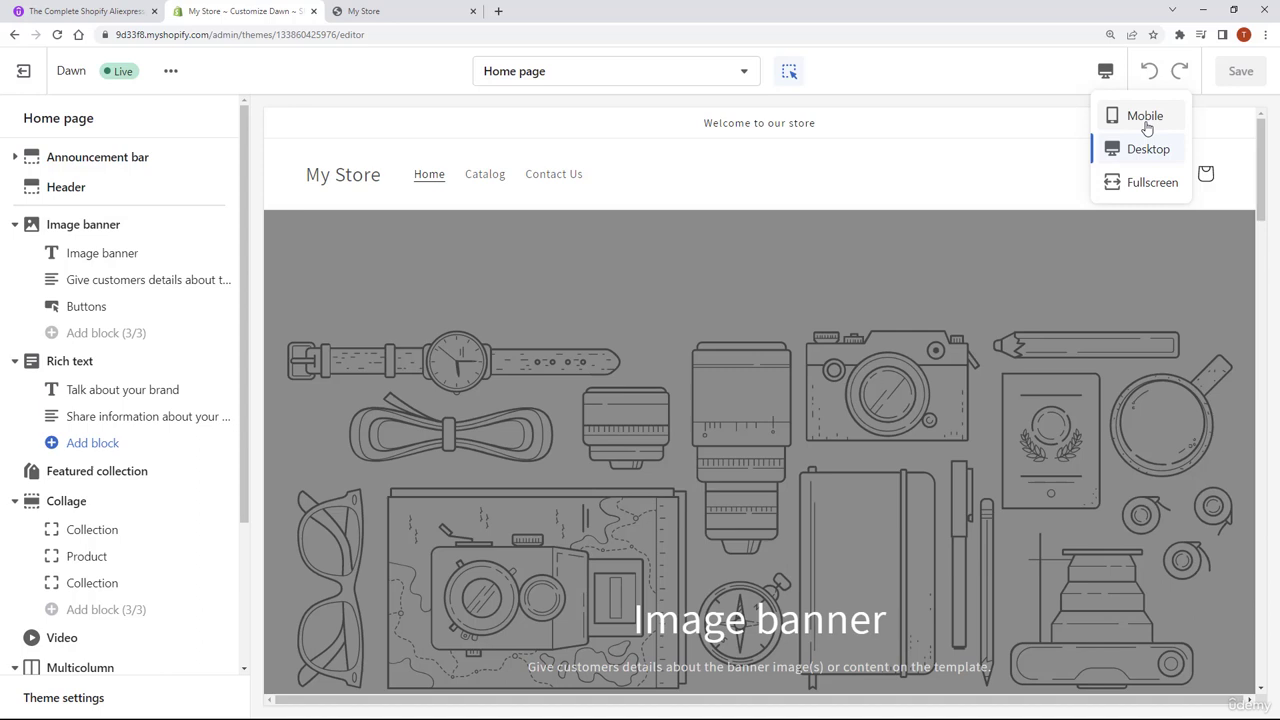
left_click(1146, 117)
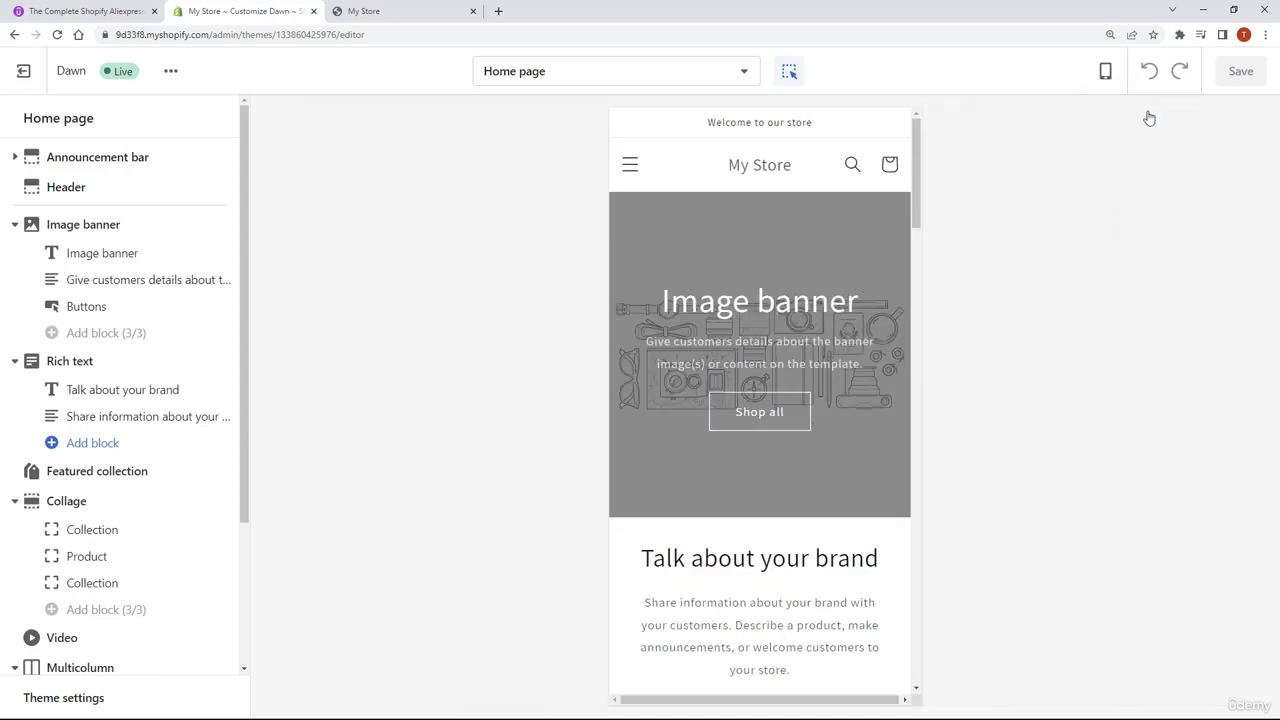
left_click(1107, 76)
left_click(1115, 156)
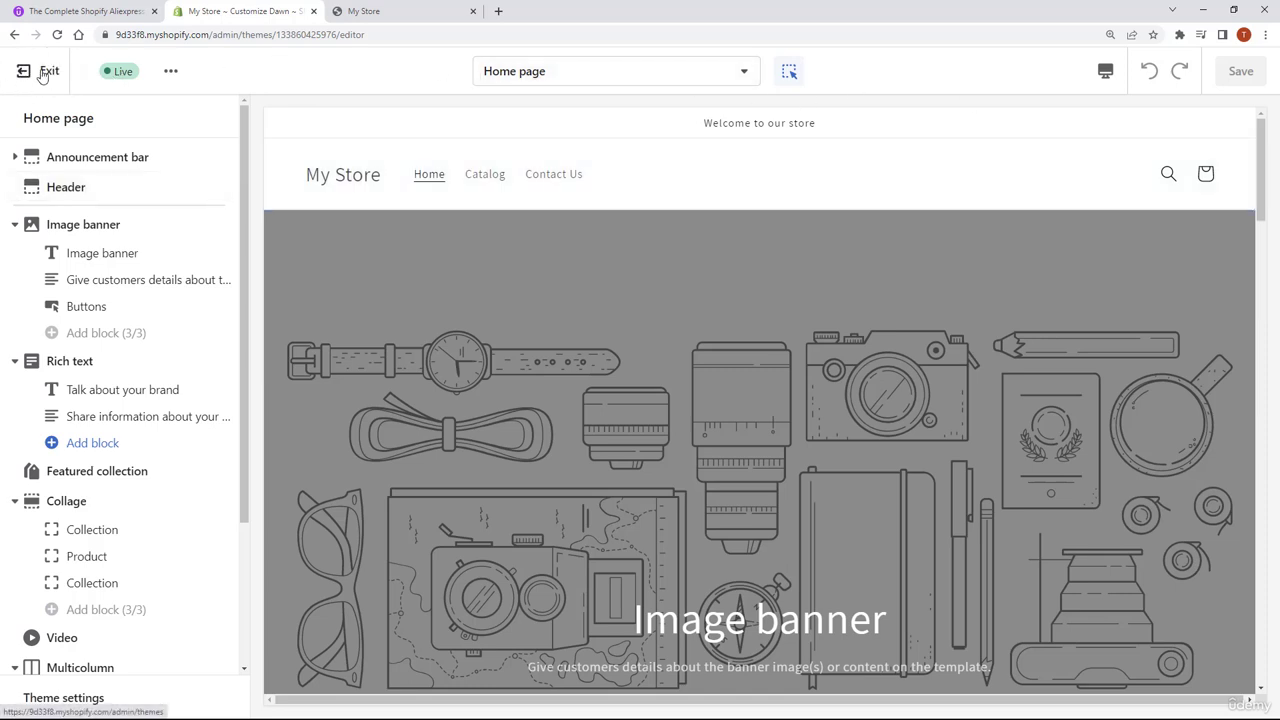
Exit the theme editor, reopen the Dawn theme for customization, and review the home page's section list
left_click(42, 76)
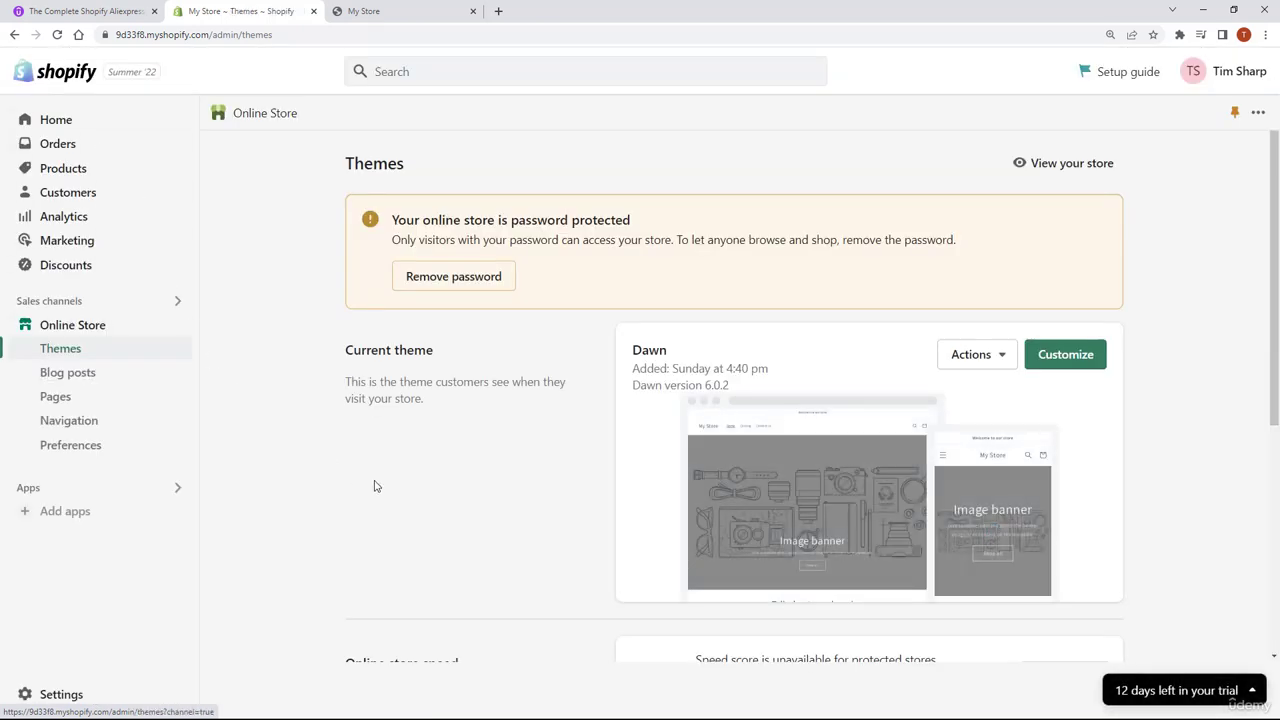
left_click(1058, 366)
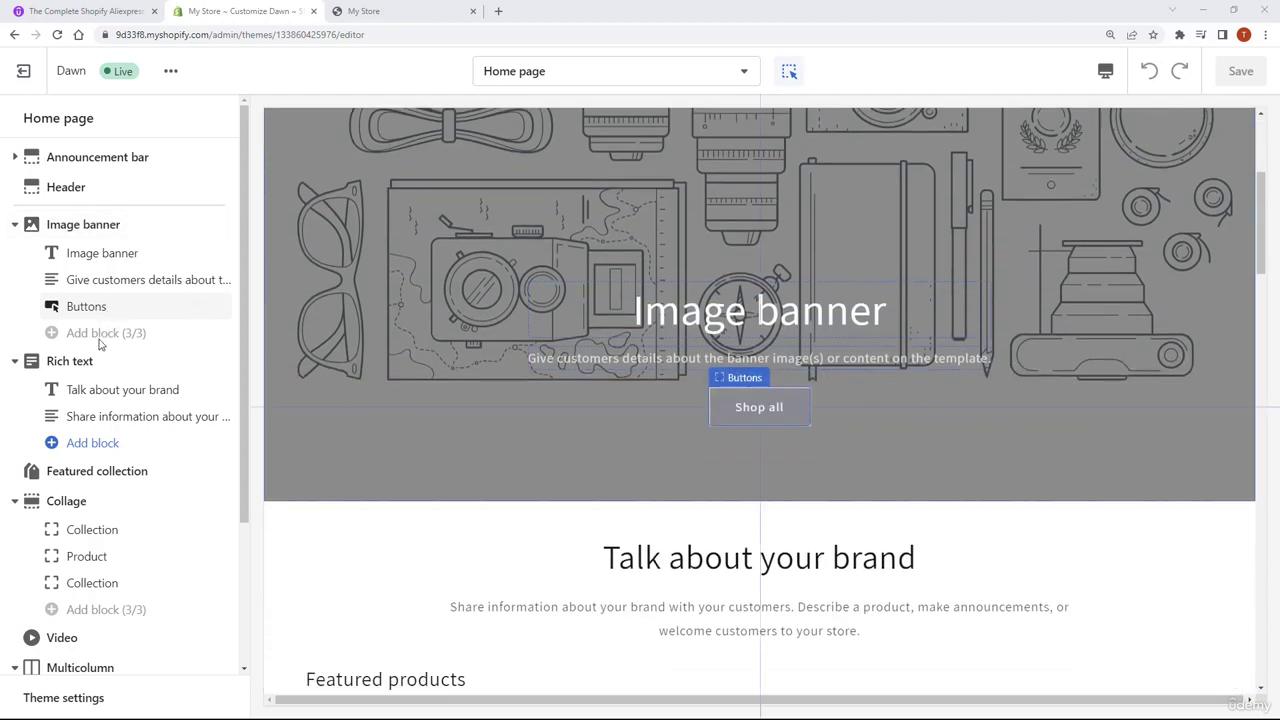
mouse_move(90, 364)
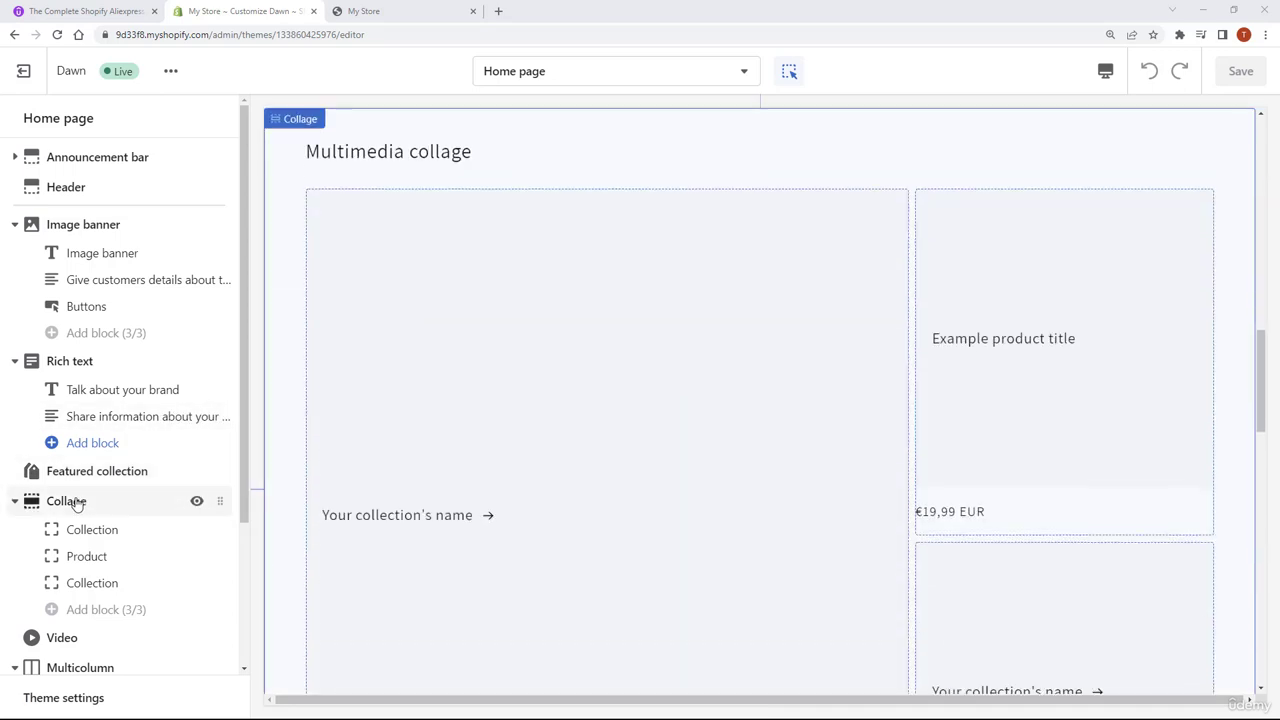
scroll(79, 503, "down", 3)
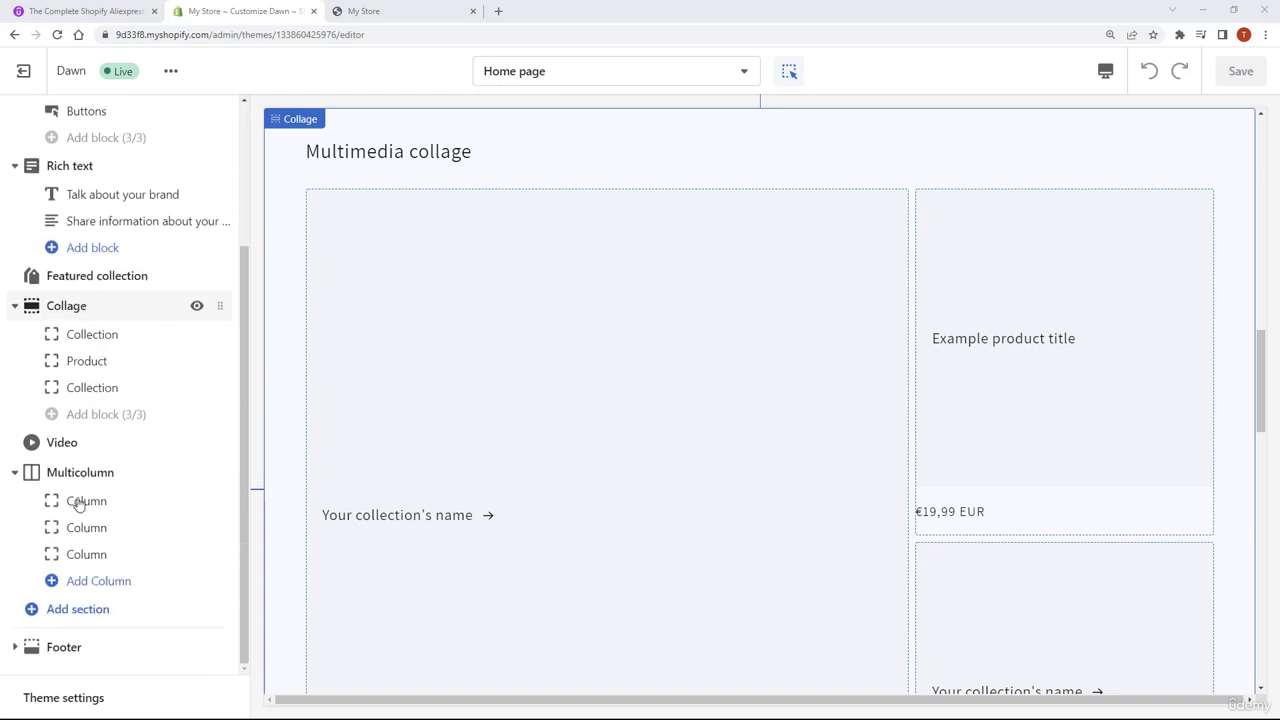
scroll(79, 503, "up", 3)
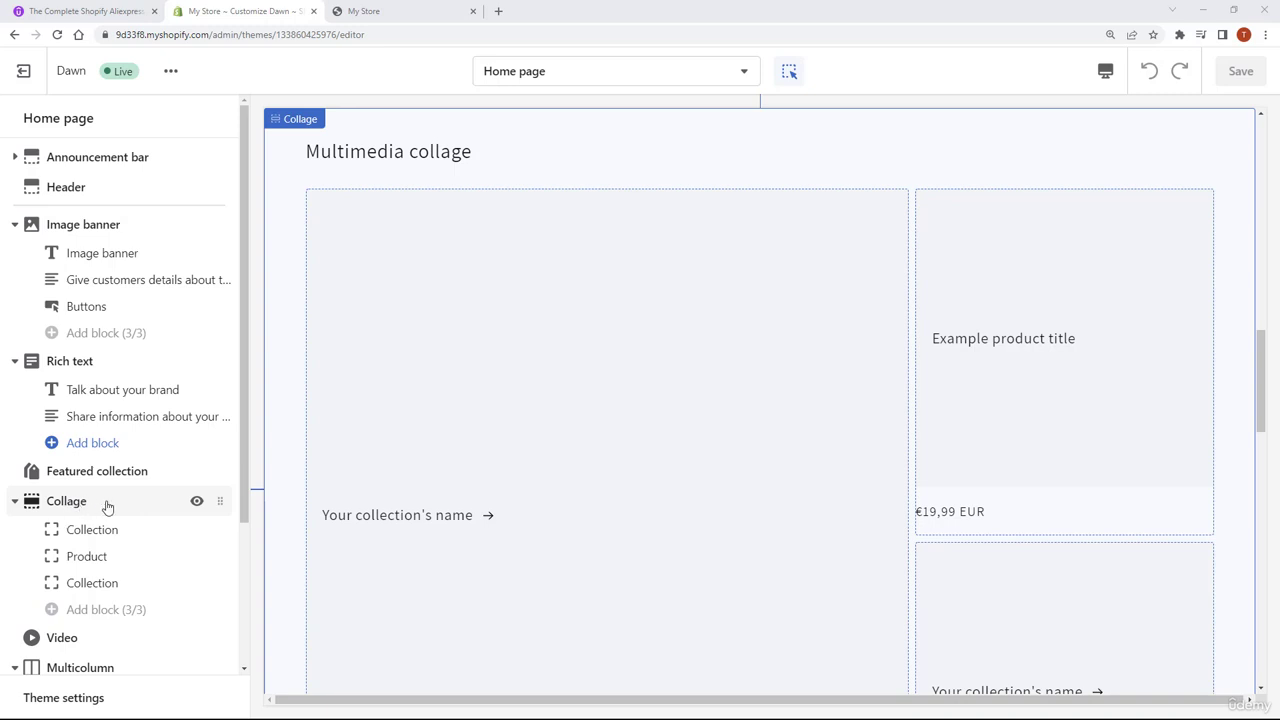
Hide the home page's Collage section, show it again, and try moving it within the section order
left_click(197, 503)
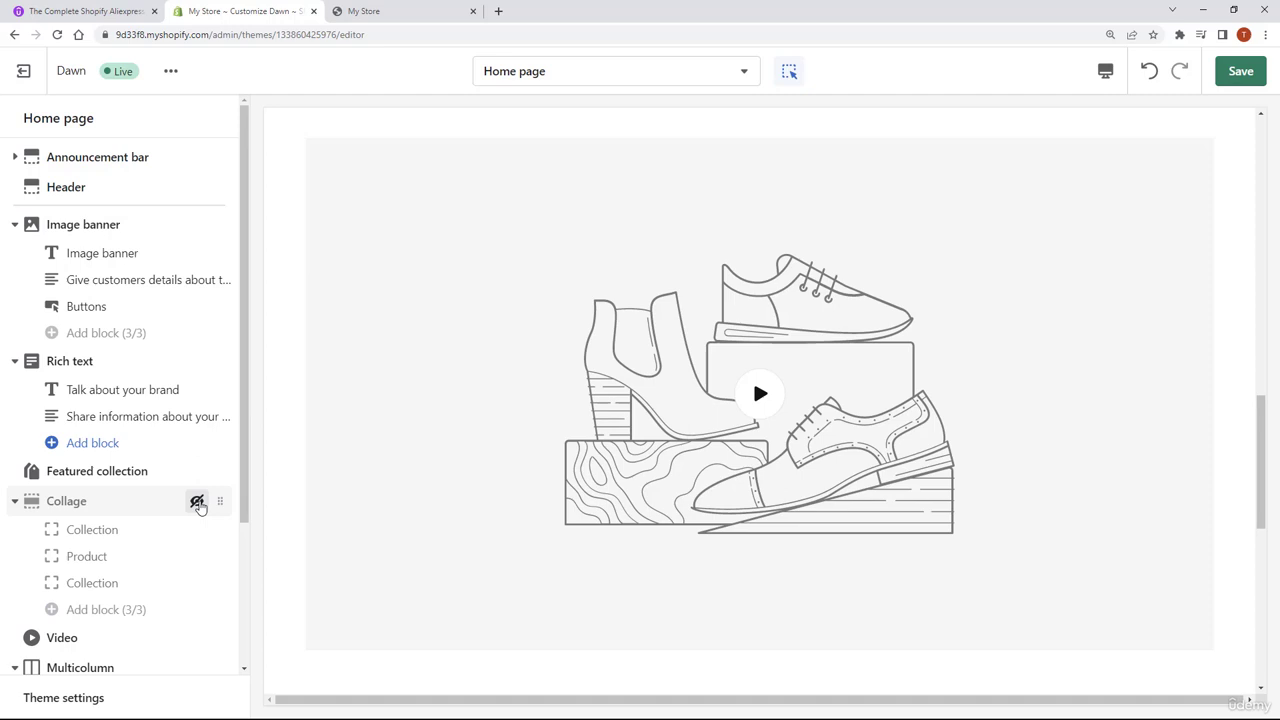
left_click(197, 502)
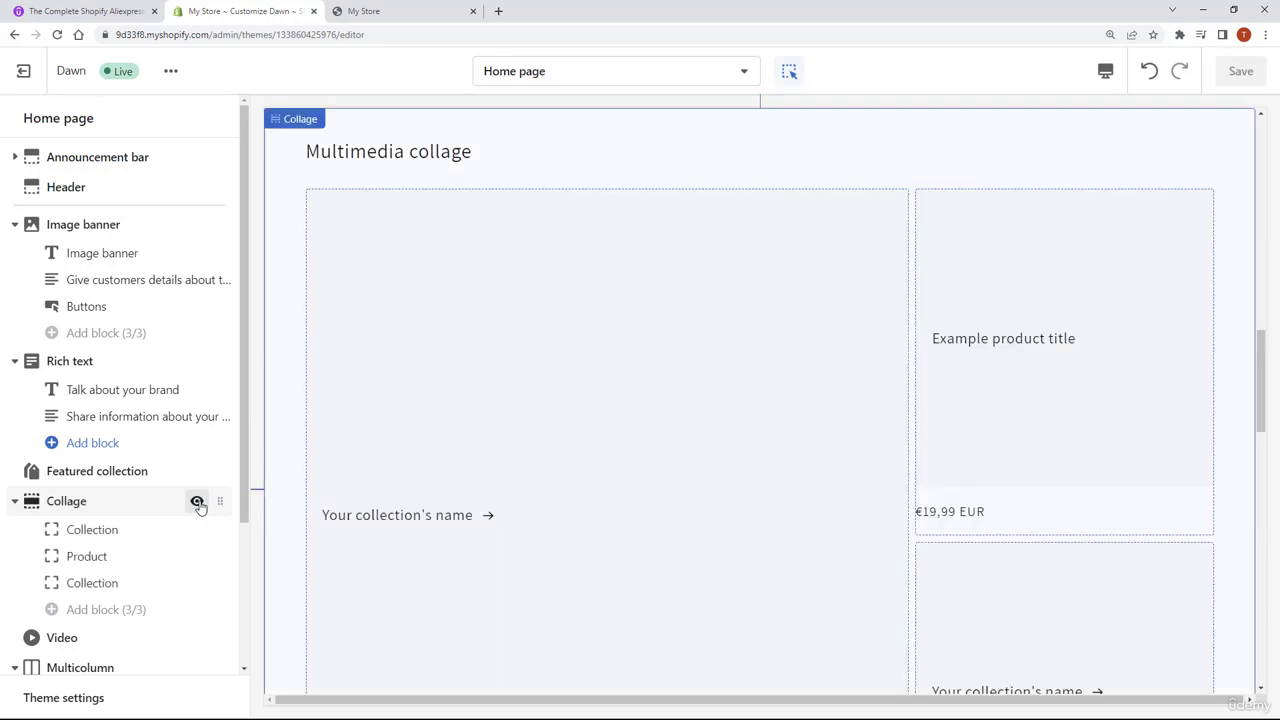
mouse_move(217, 500)
left_mouse_down()
mouse_move(229, 424)
mouse_move(197, 510)
left_mouse_up()
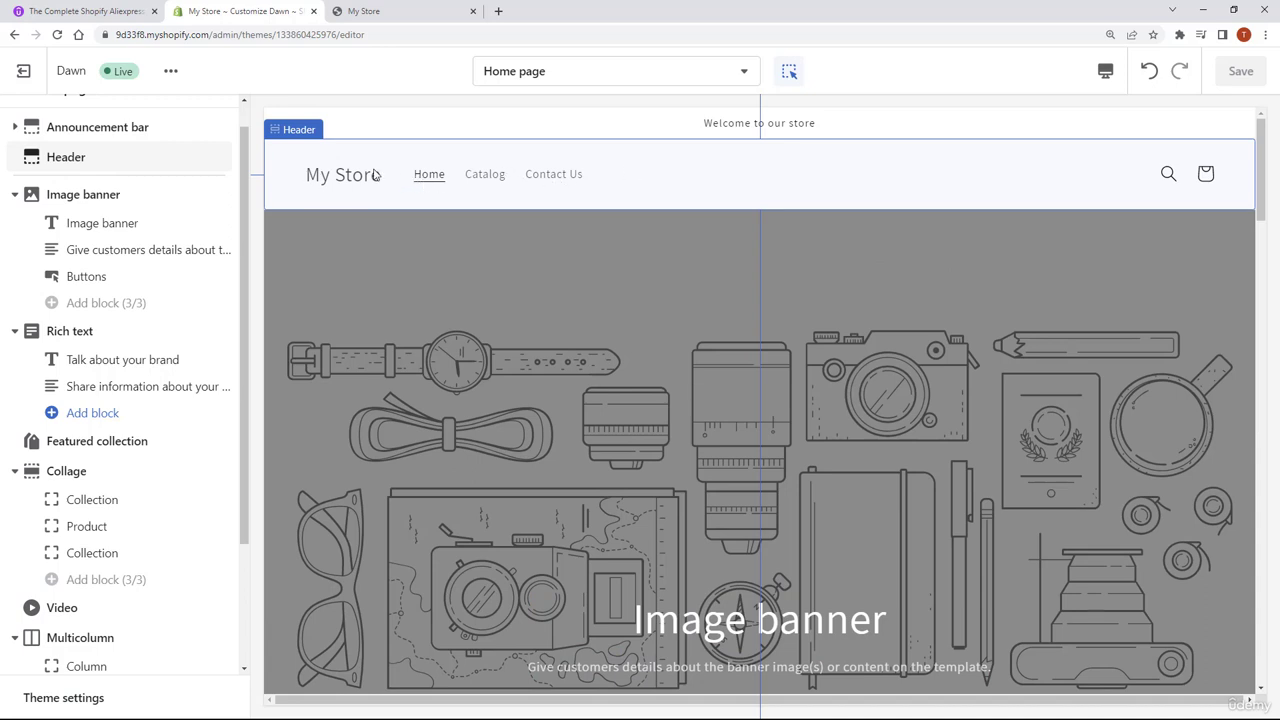
Set the Header section's logo image to The Dog Adorers logo from the image library
left_click(73, 165)
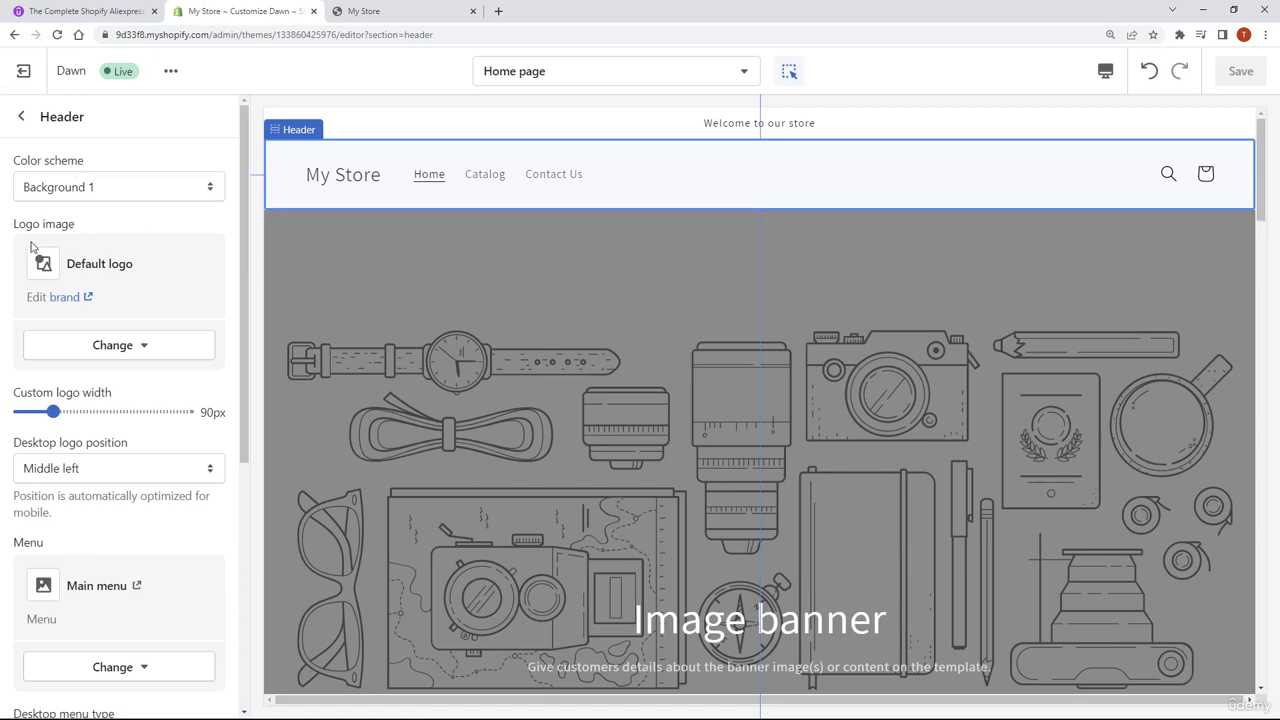
left_click_drag(84, 230, 10, 230)
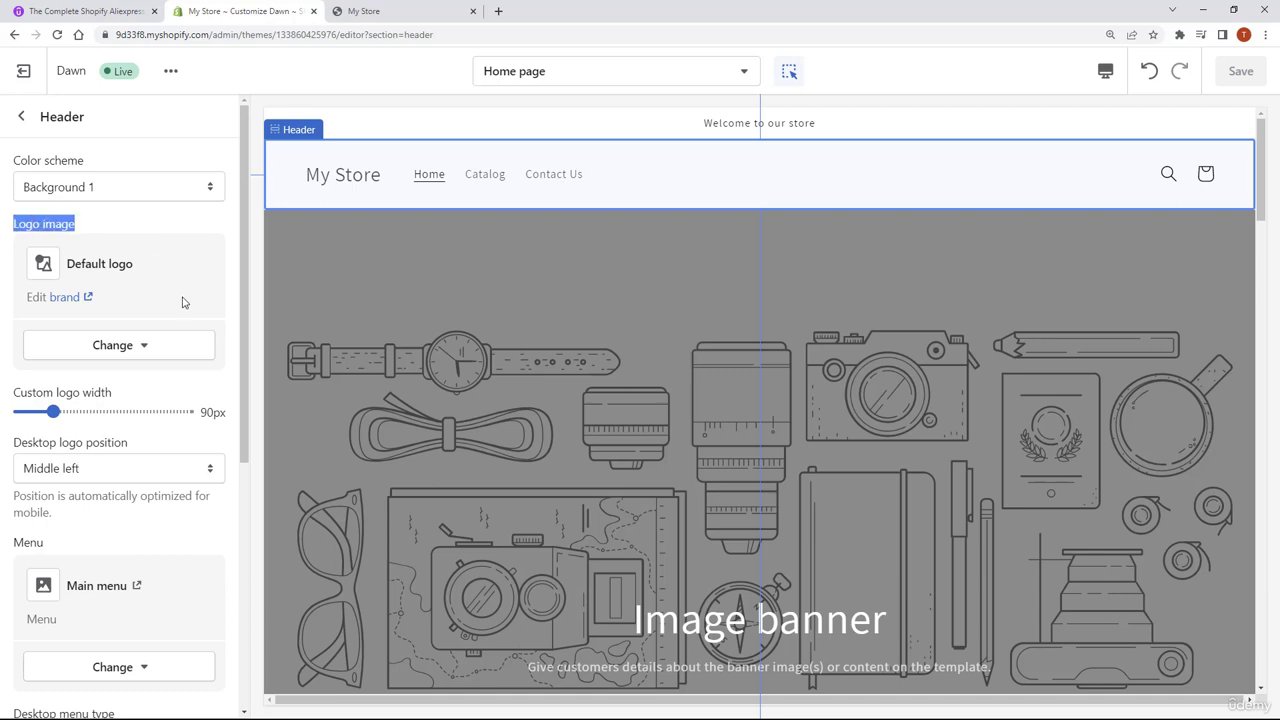
left_click(143, 346)
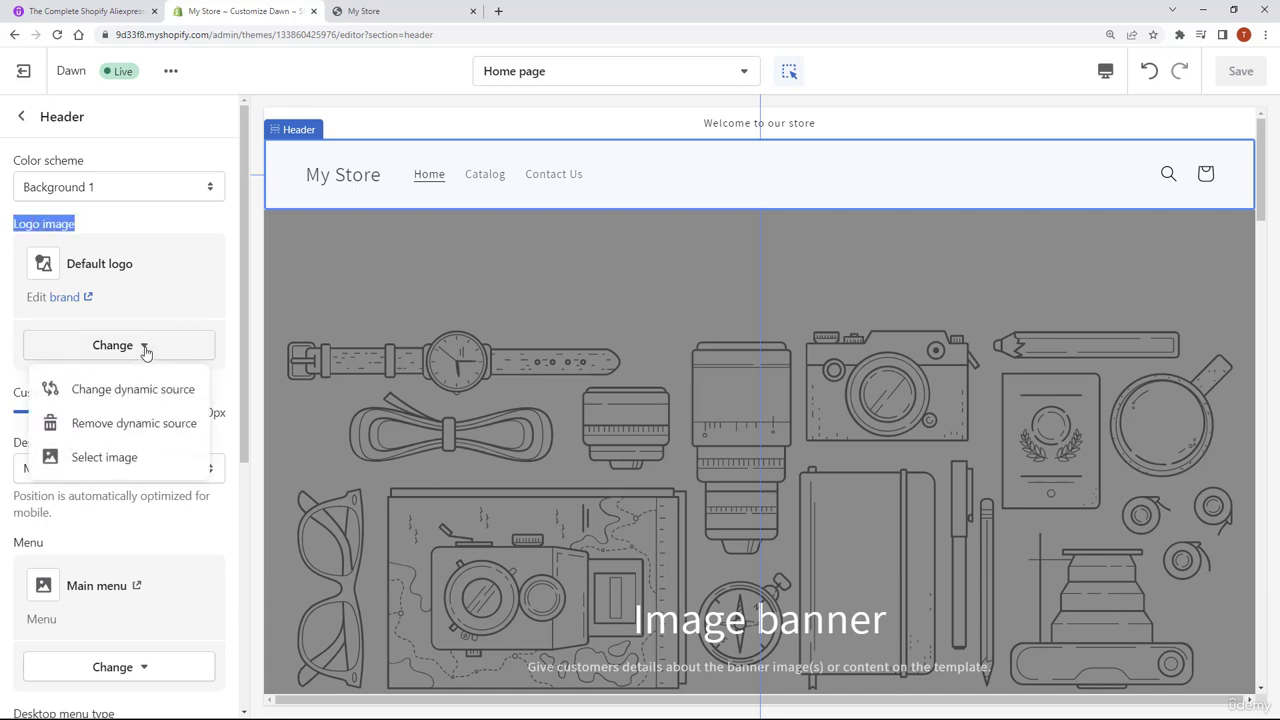
left_click(112, 457)
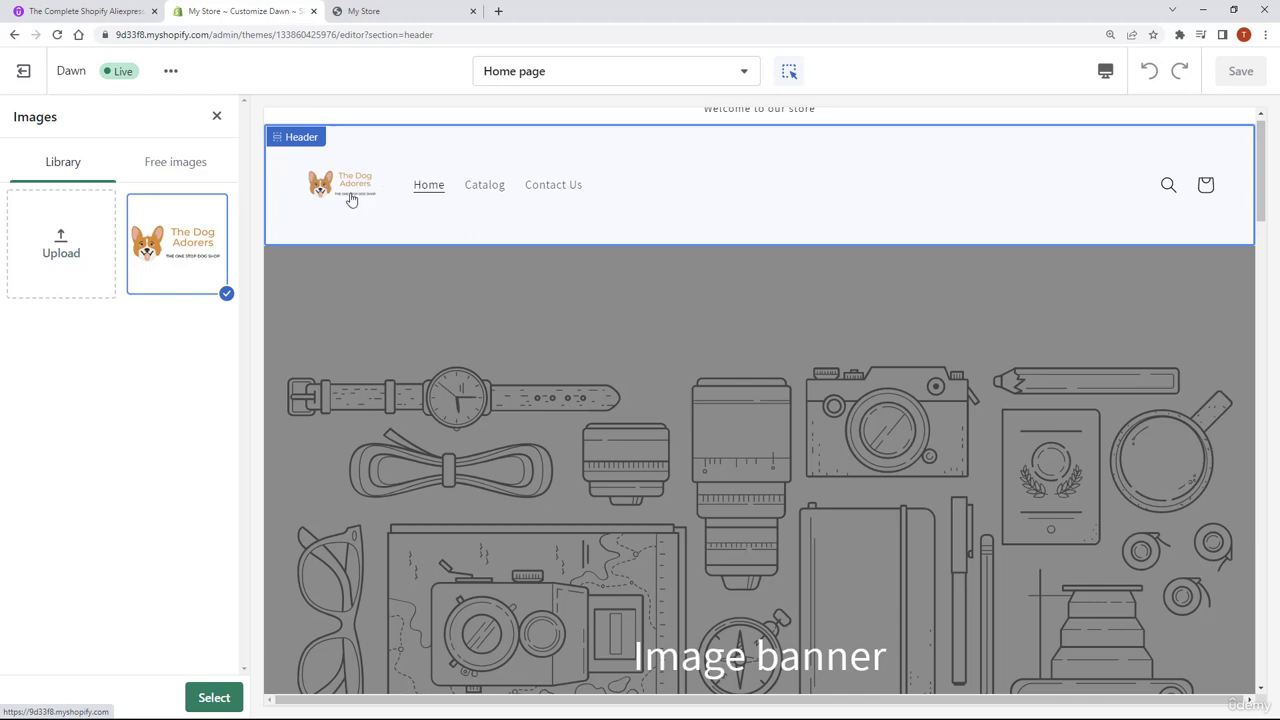
left_click(213, 698)
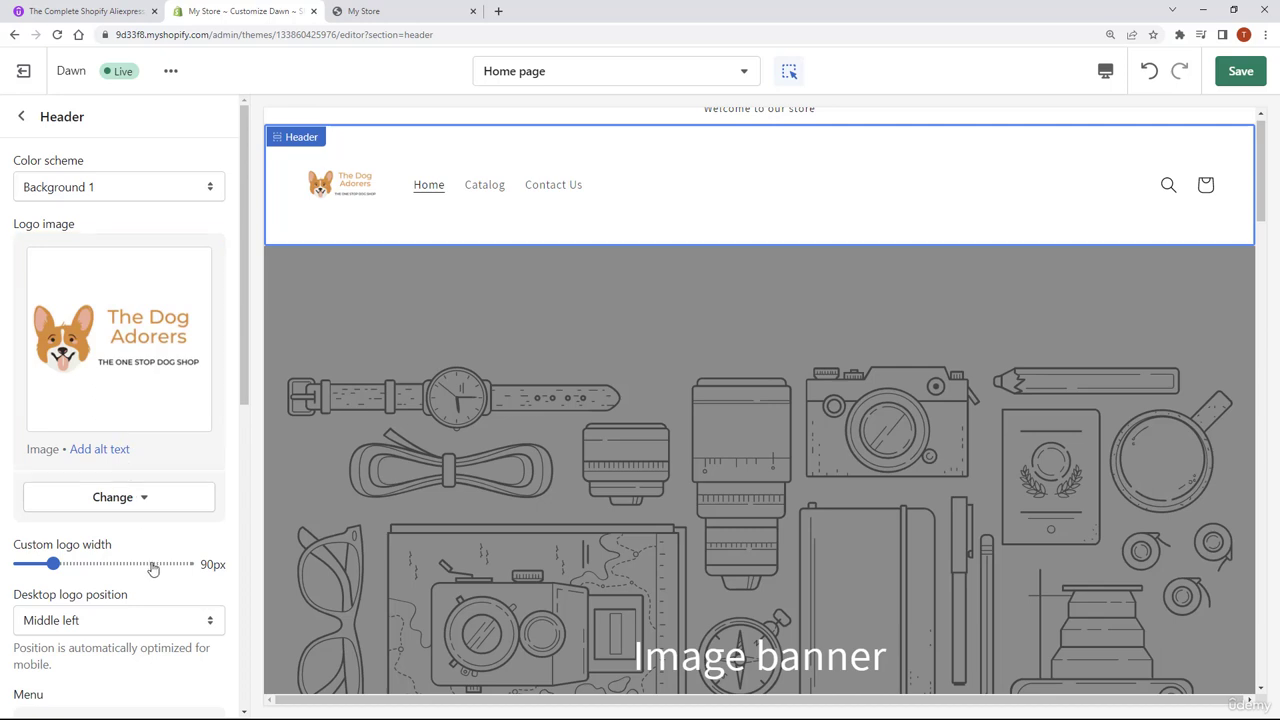
Set the header's custom logo width to 110 px and save the theme
scroll(128, 565, "down", 1)
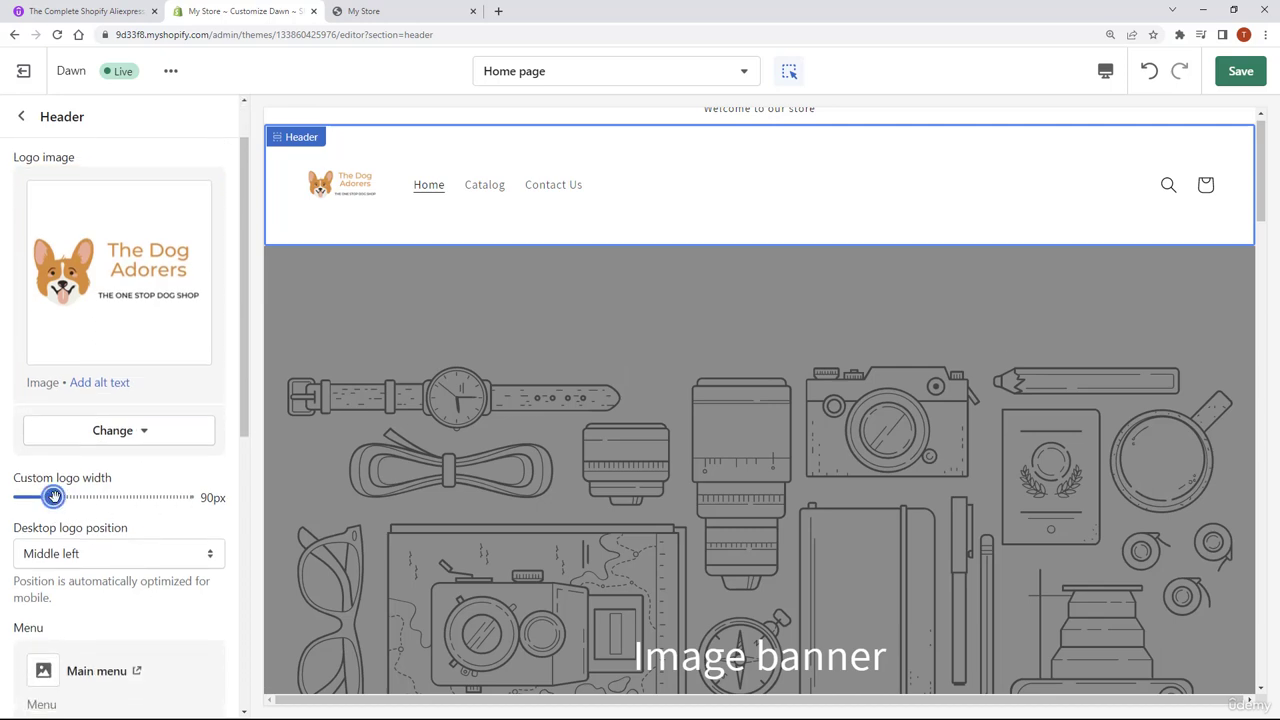
left_click_drag(53, 497, 156, 497)
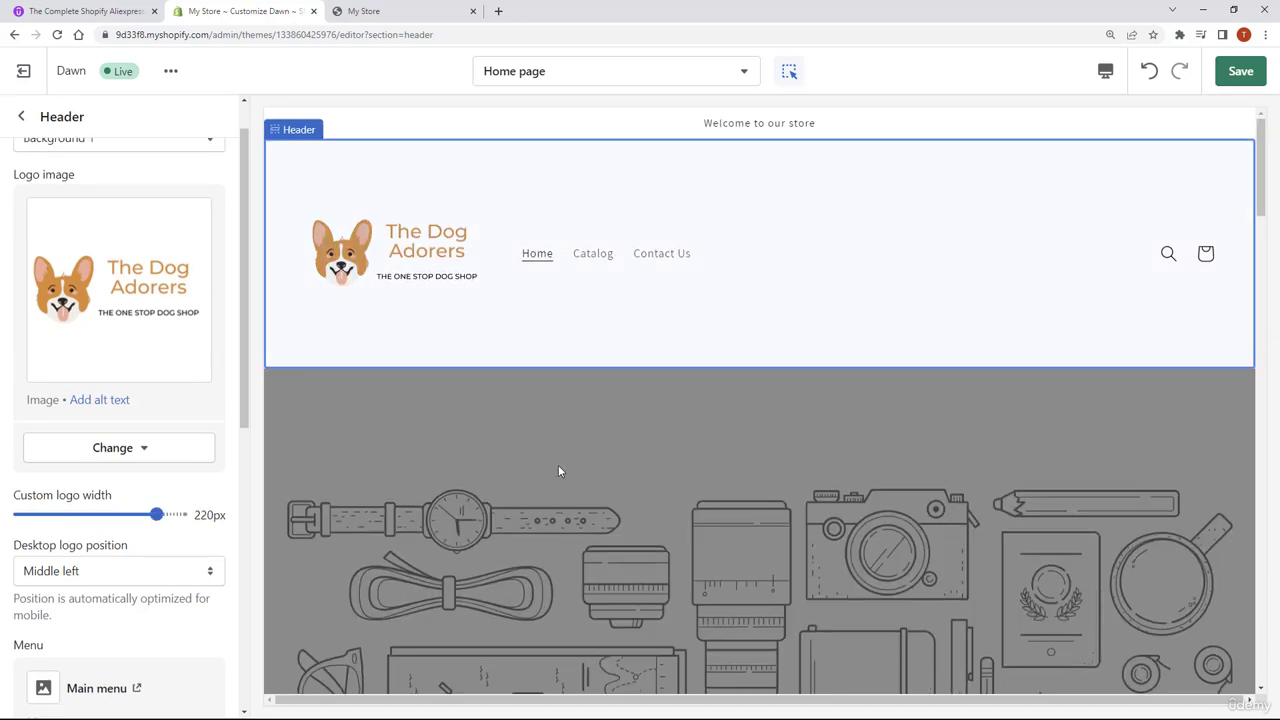
left_click_drag(156, 514, 67, 514)
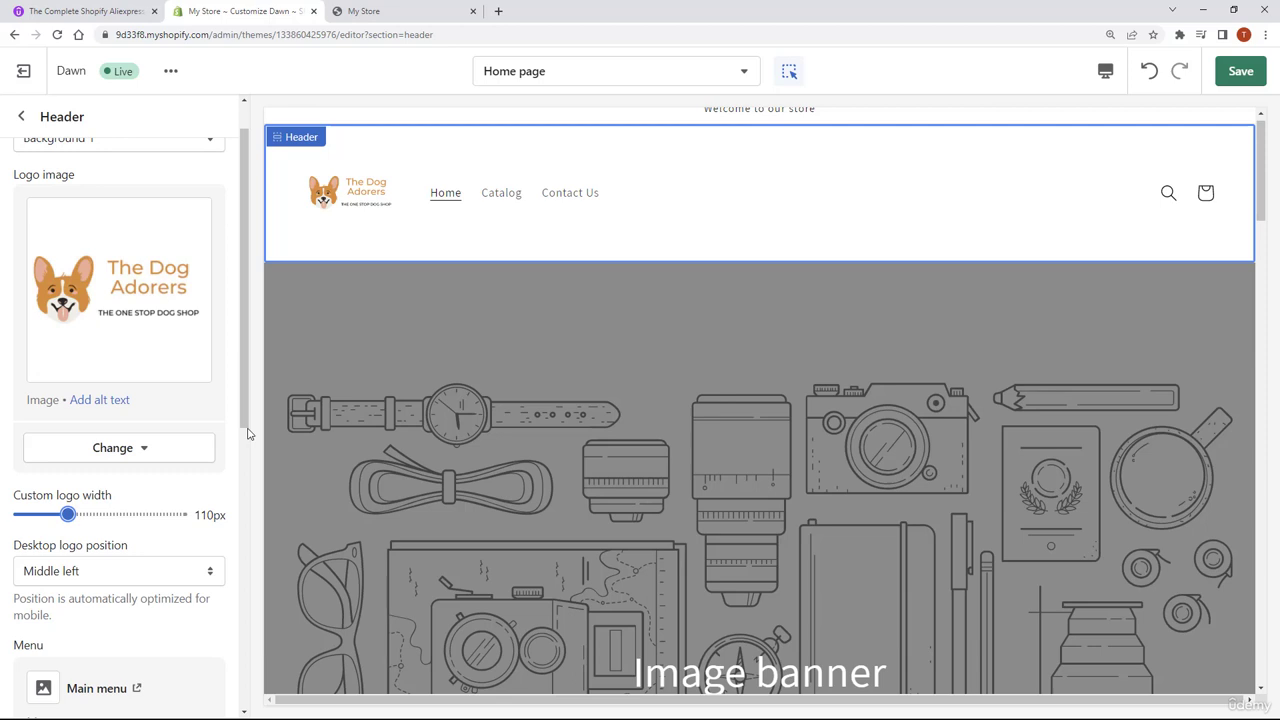
scroll(249, 433, "up", 1)
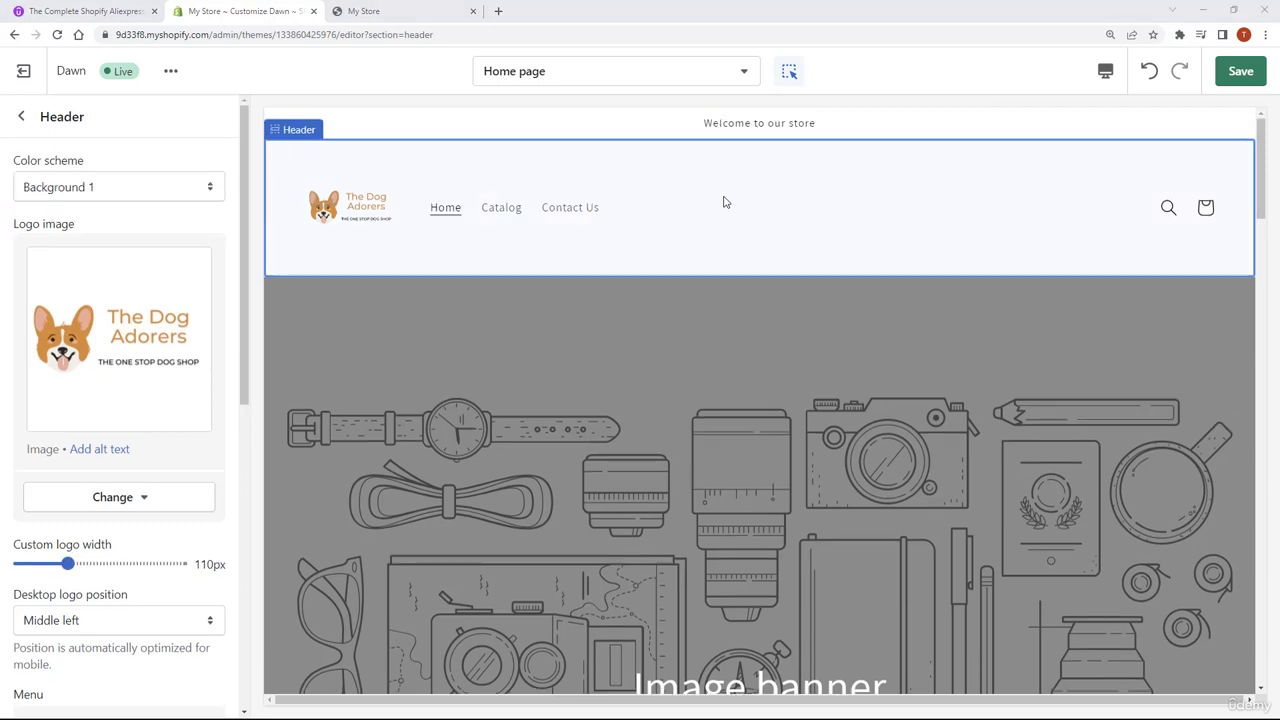
left_click(1240, 72)
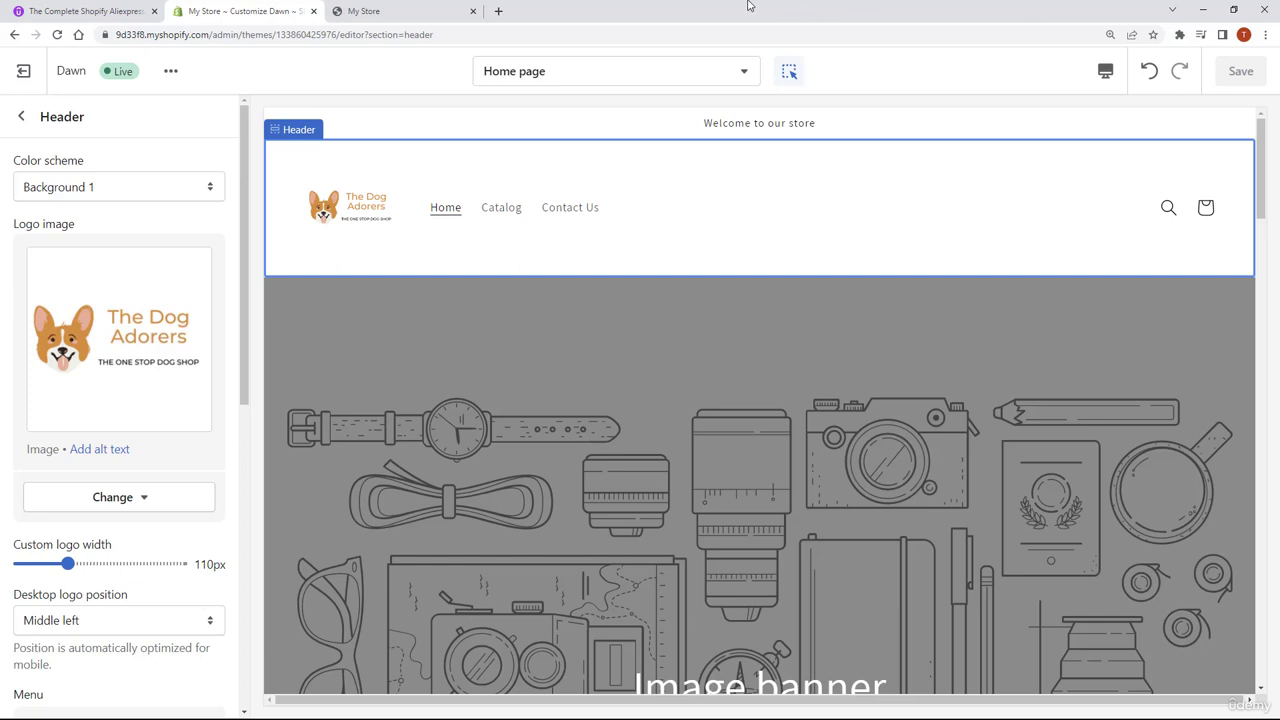
Reload the live storefront to check its header logo, and return to the theme editor
left_click(385, 11)
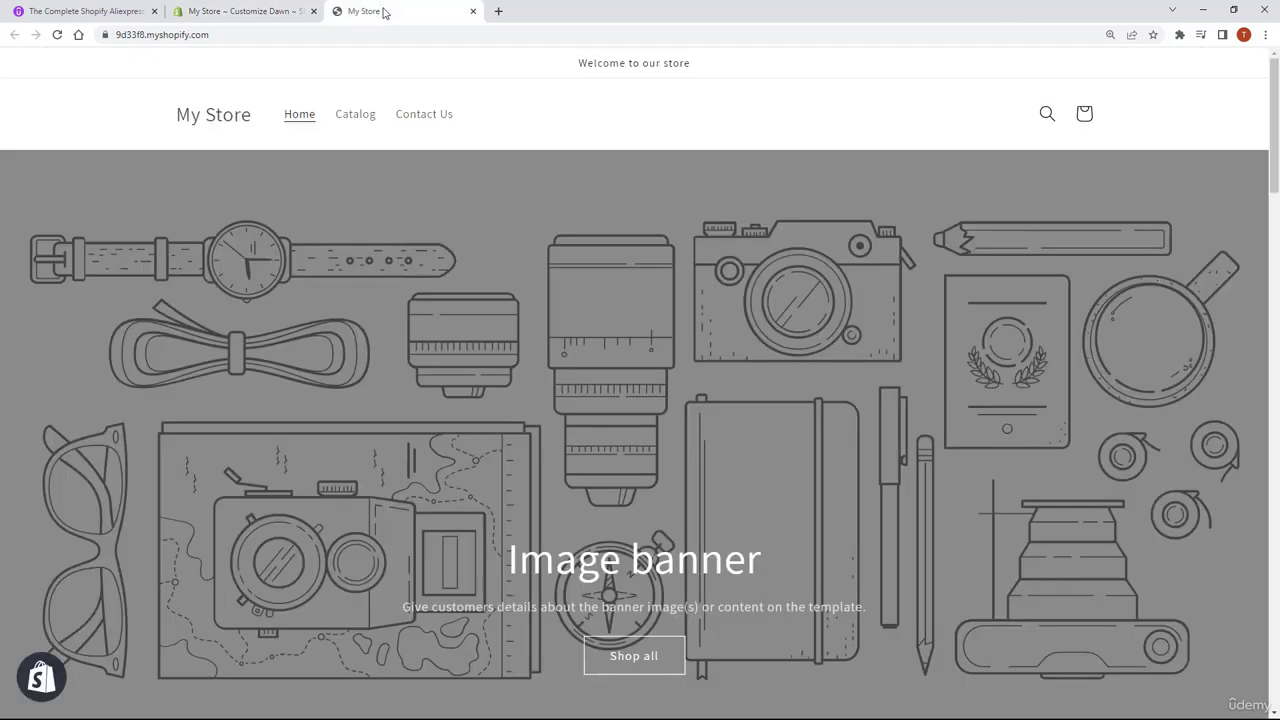
left_click(57, 35)
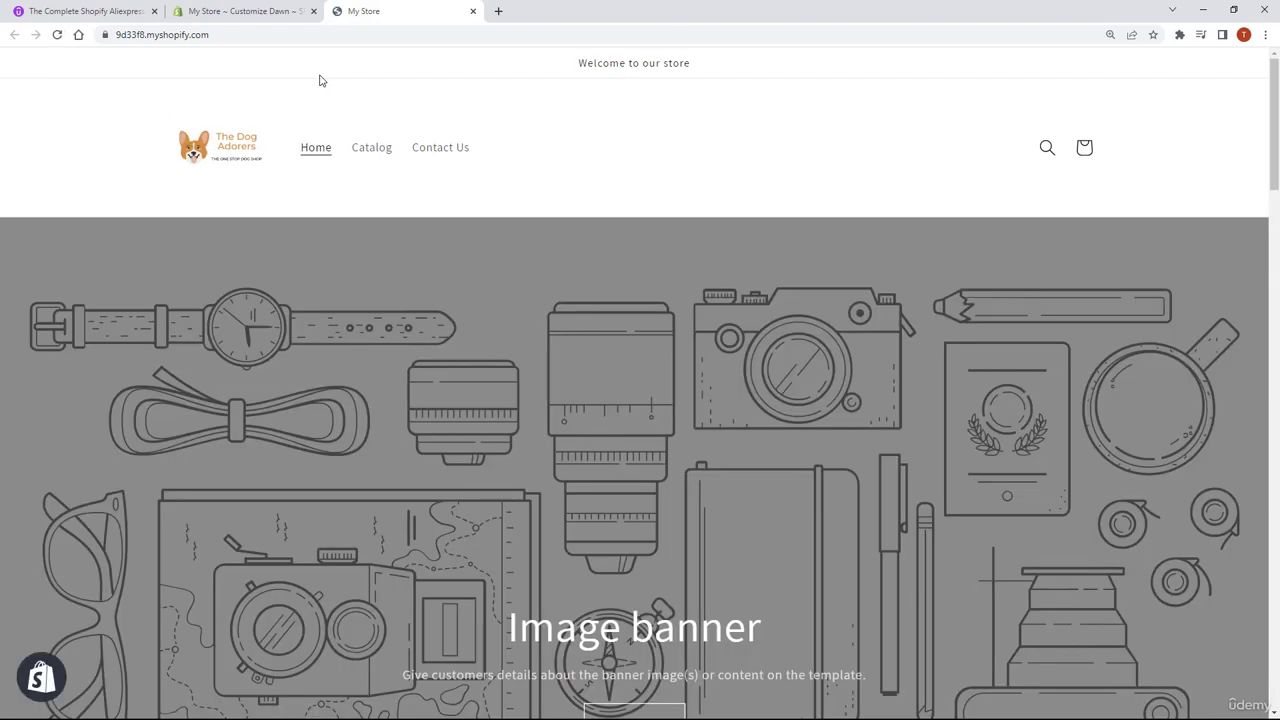
left_click(248, 12)
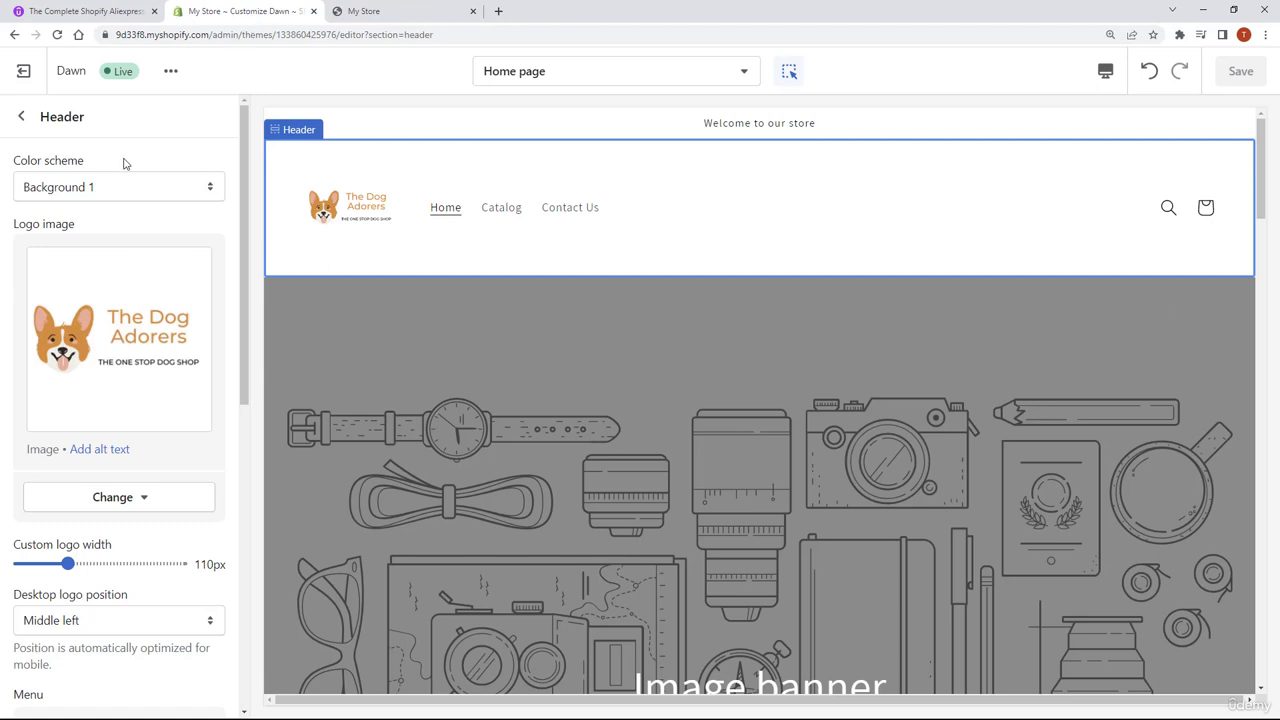
Set the Image banner section's first image to the photo of a woman kissing a dog and save the theme
left_click(23, 119)
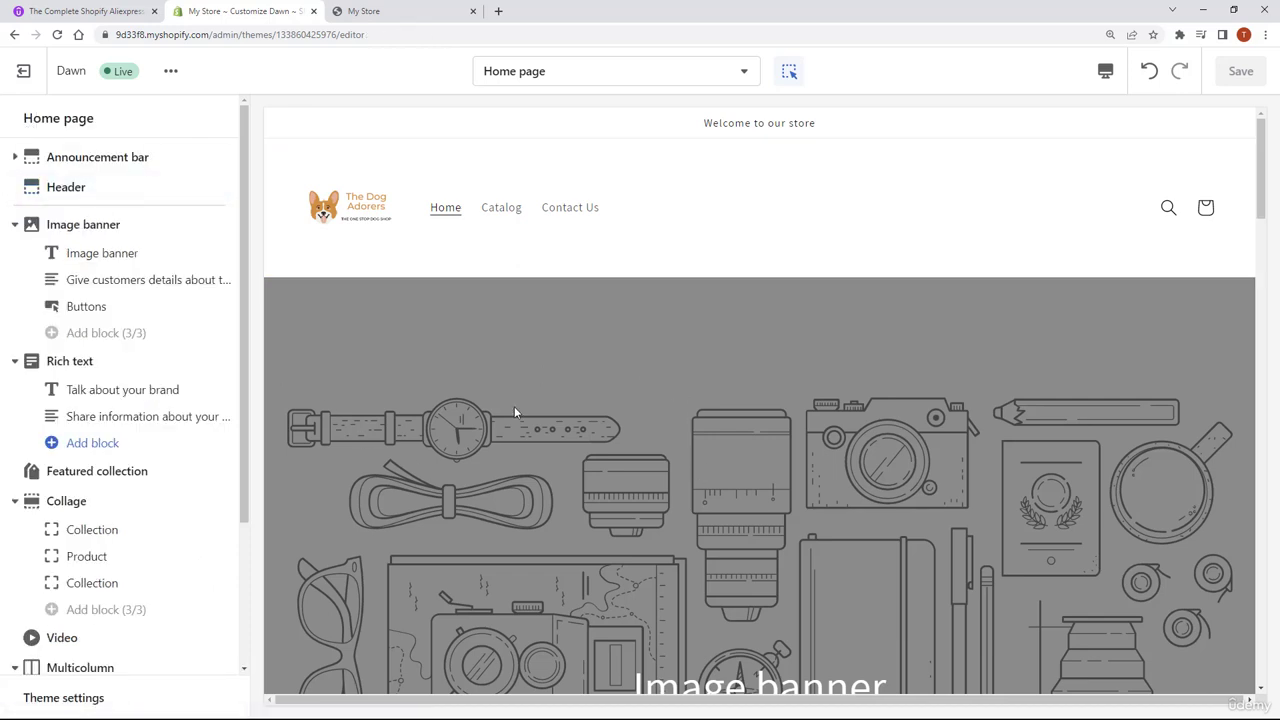
scroll(737, 466, "down", 1)
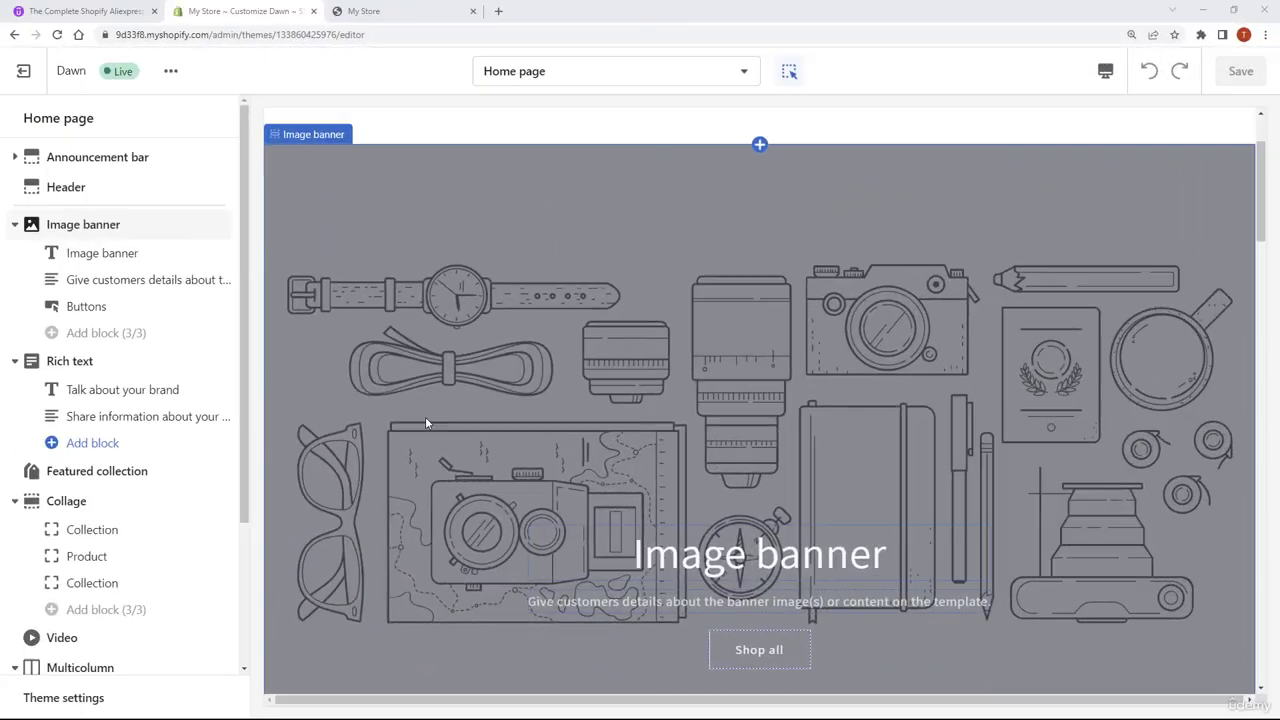
left_click(111, 230)
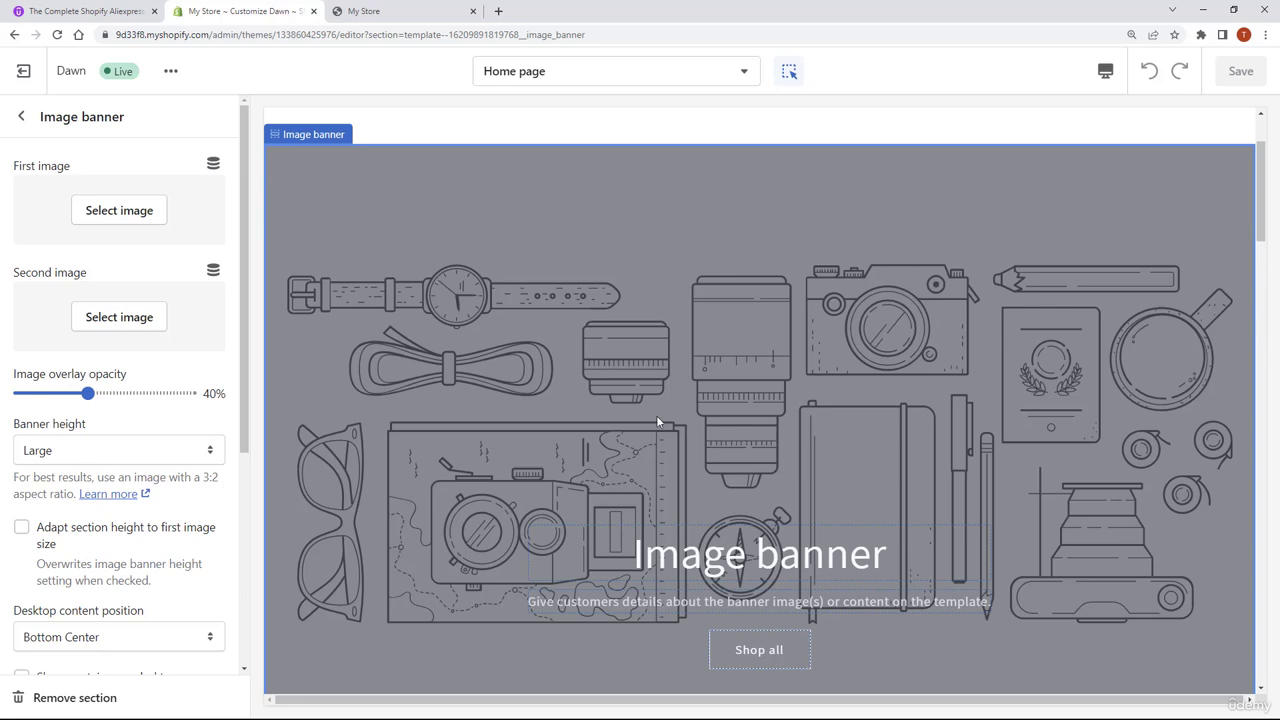
left_click(115, 211)
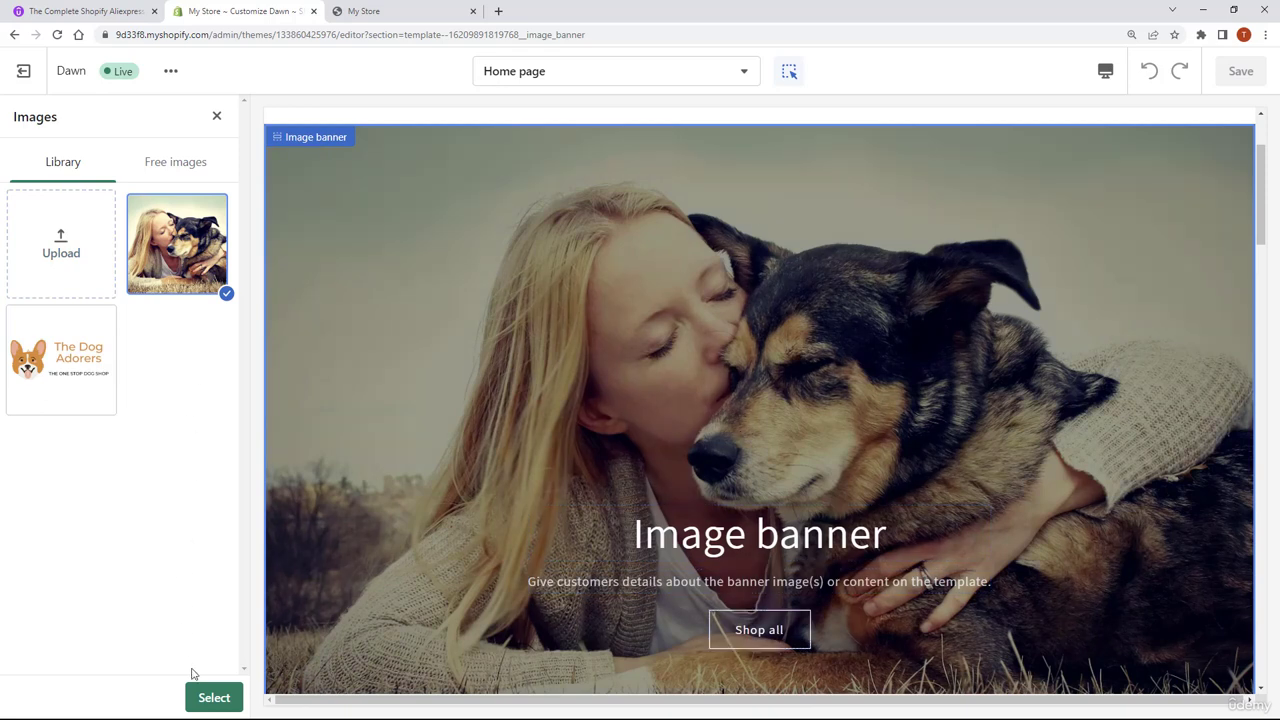
left_click(213, 697)
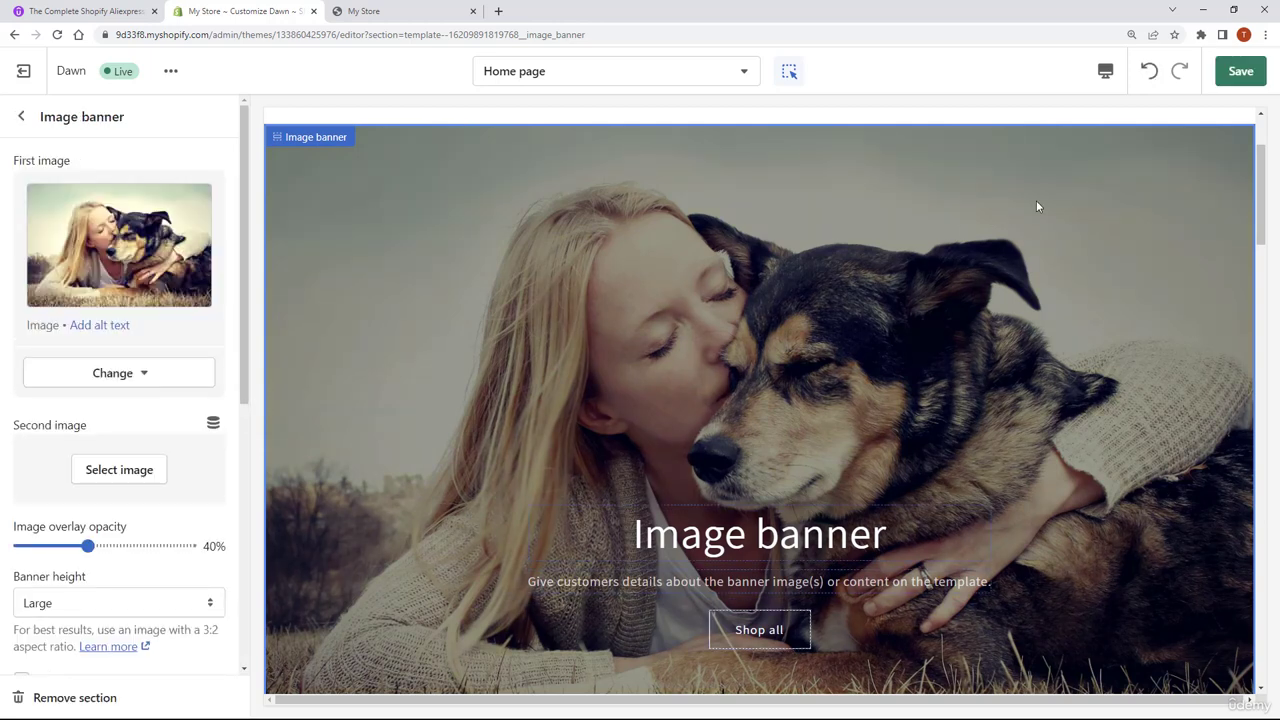
left_click(1238, 72)
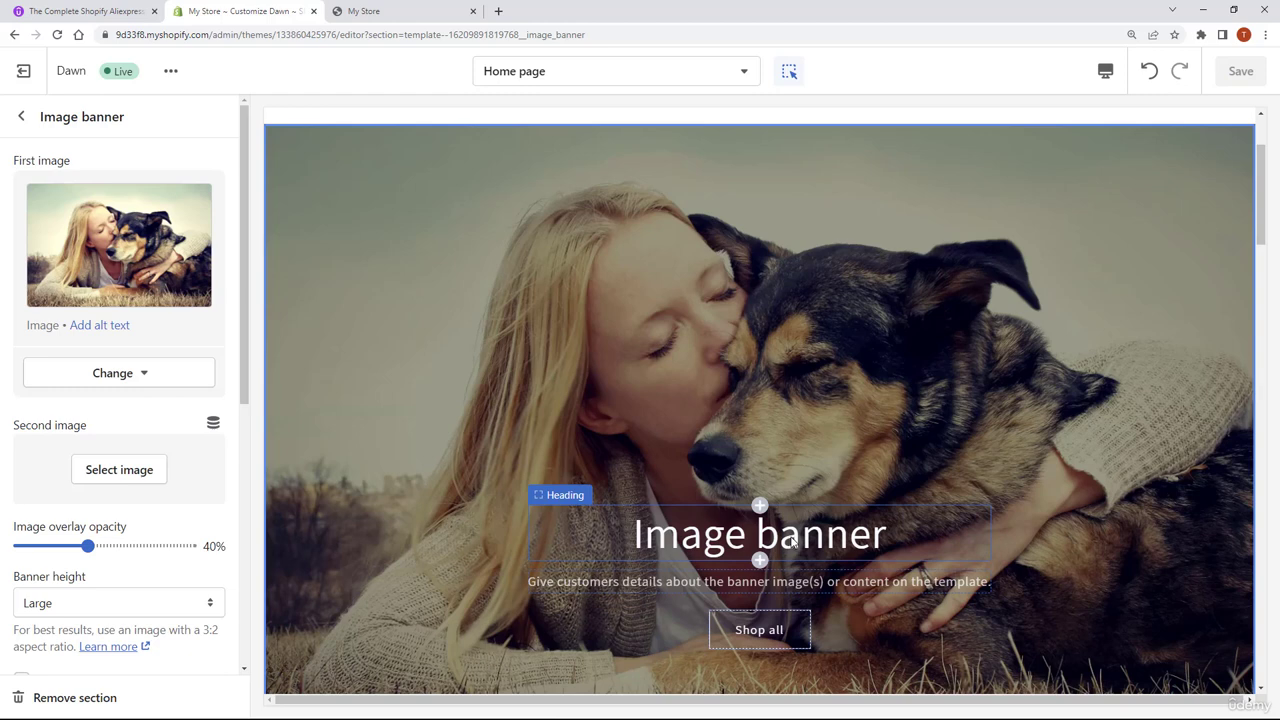
Change the image banner's heading text to "Come and Visit Our Store!" and save the theme
left_click(787, 541)
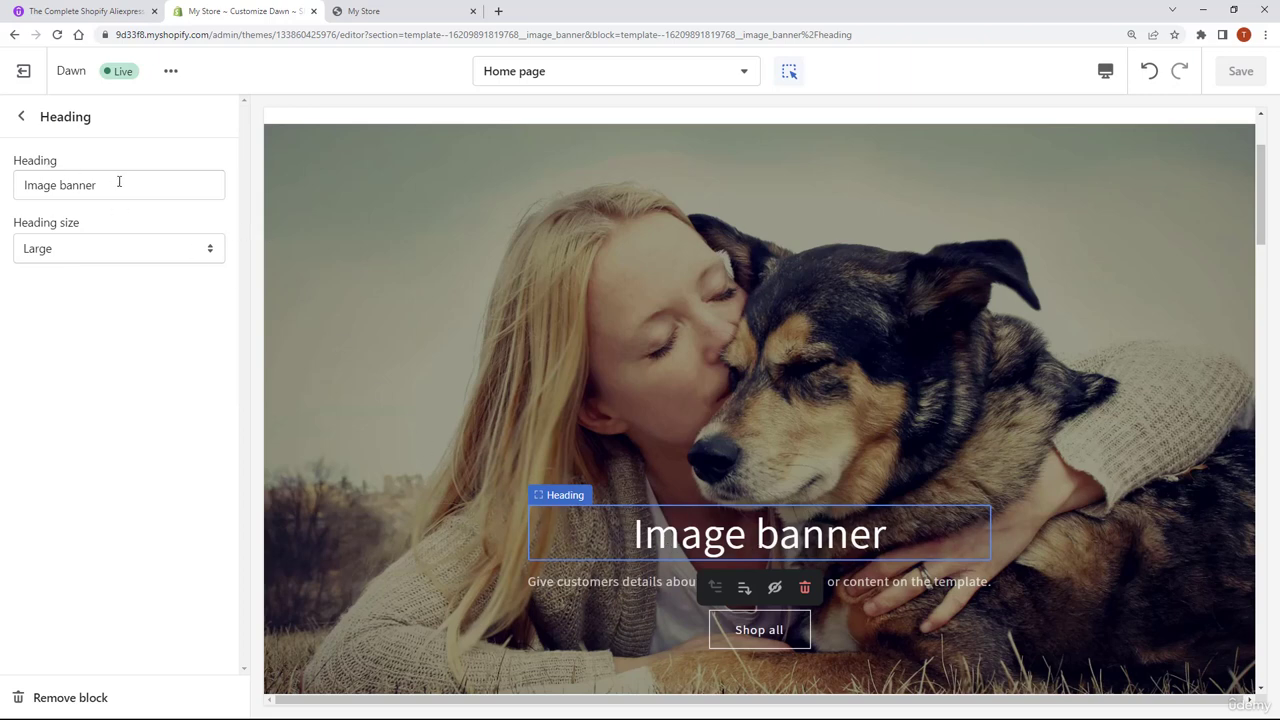
left_click_drag(97, 185, 24, 180)
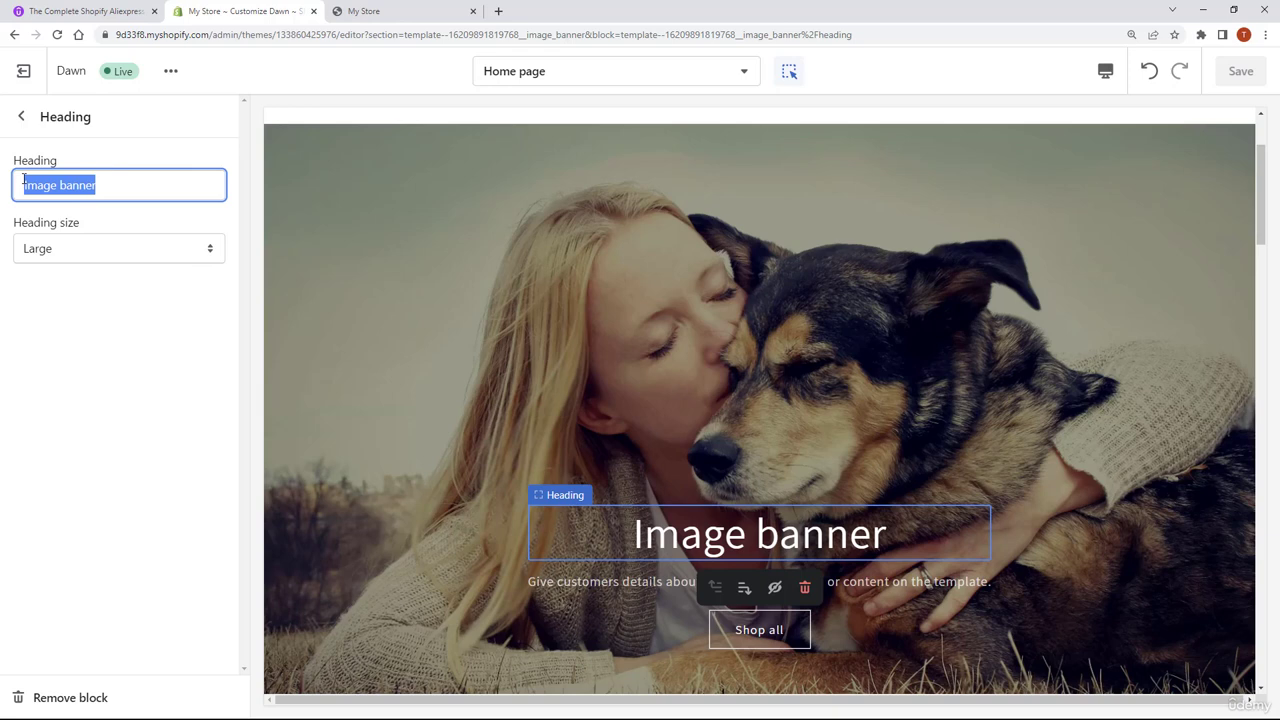
type("C")
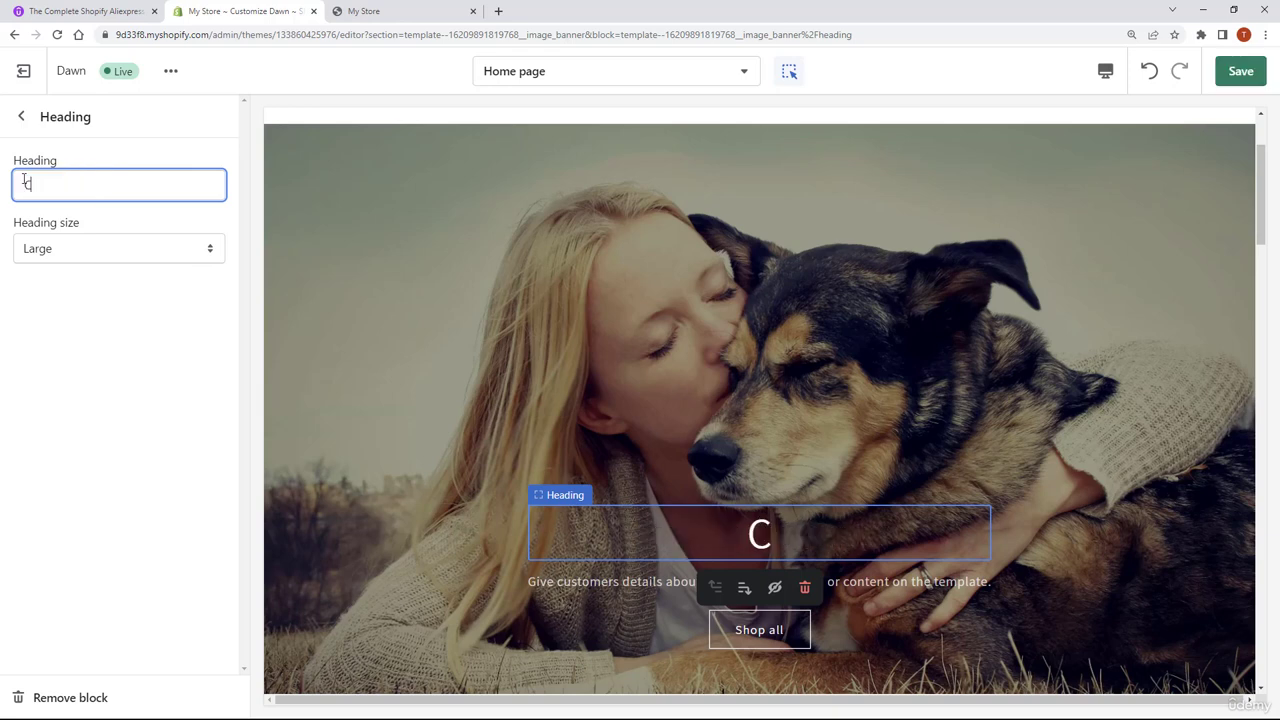
type("ome and ")
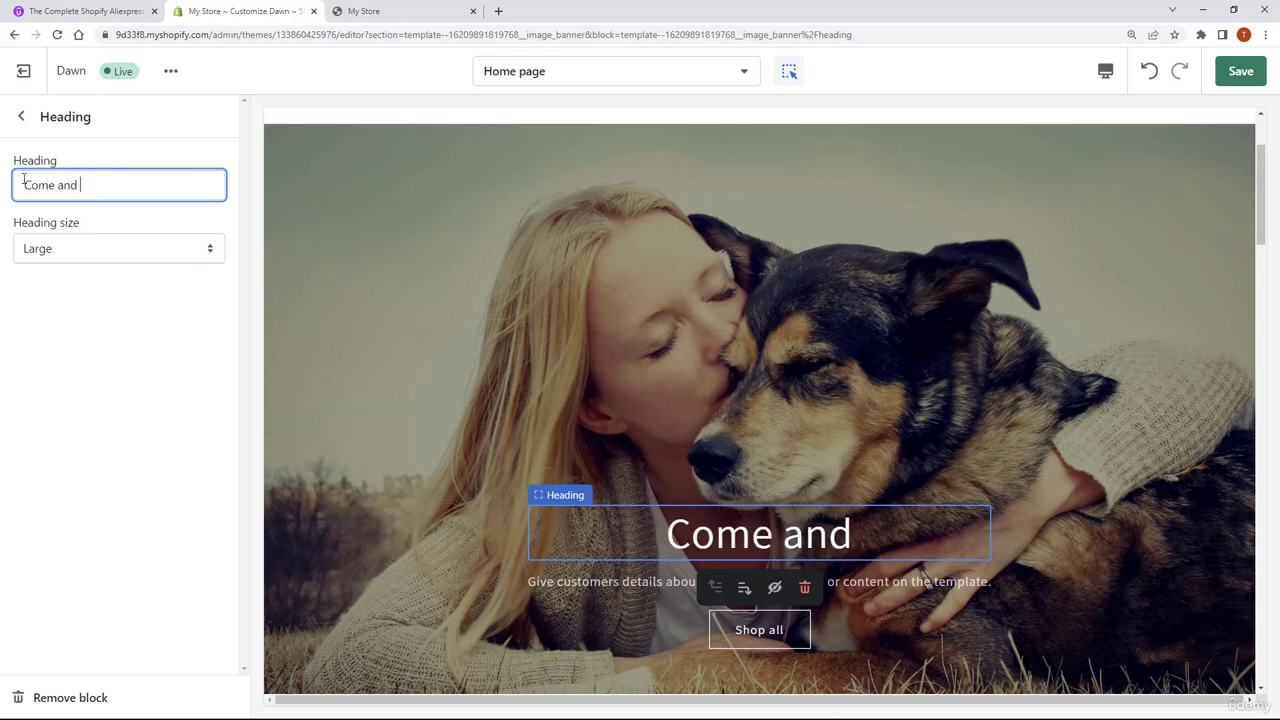
type("Visit Ou")
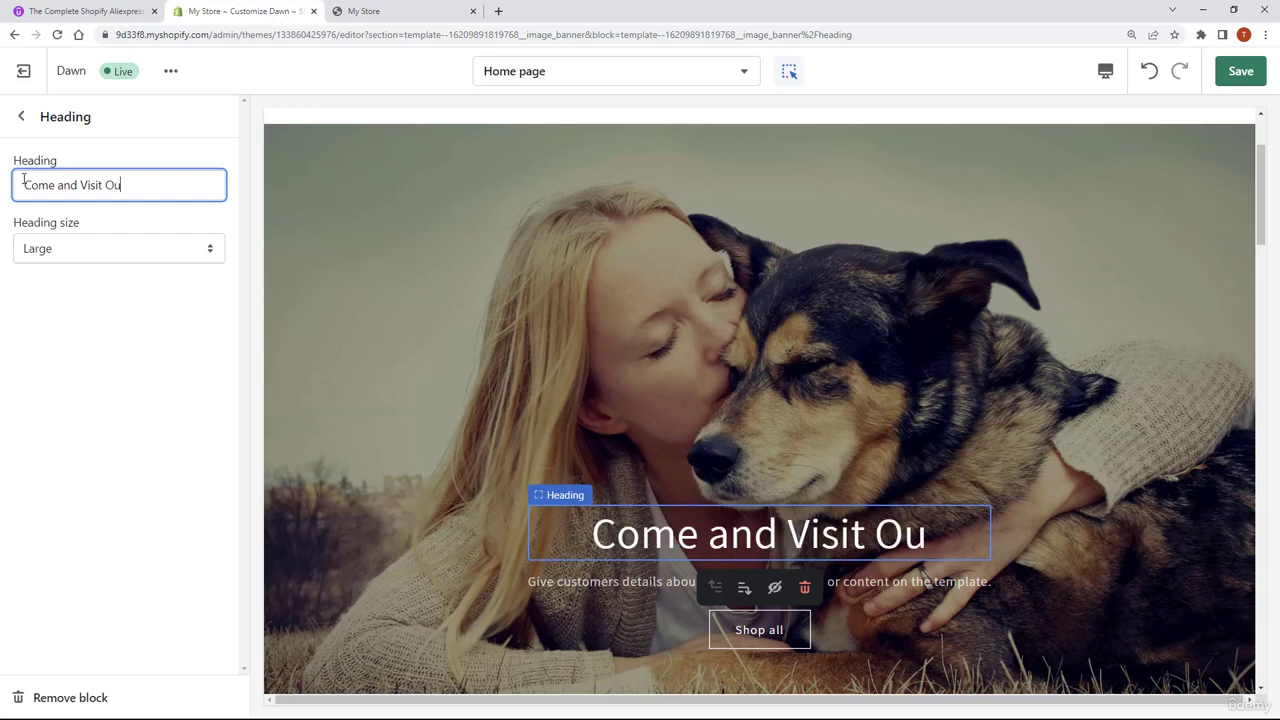
type("r Store!")
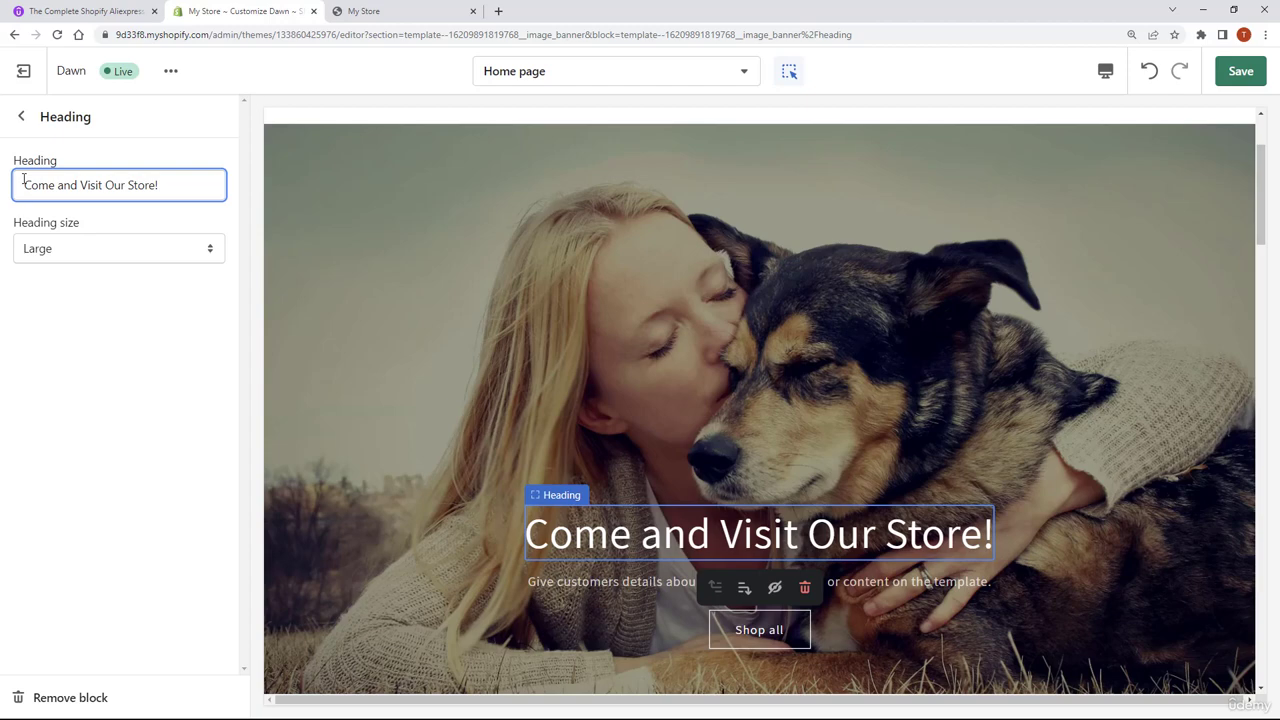
left_click(1236, 72)
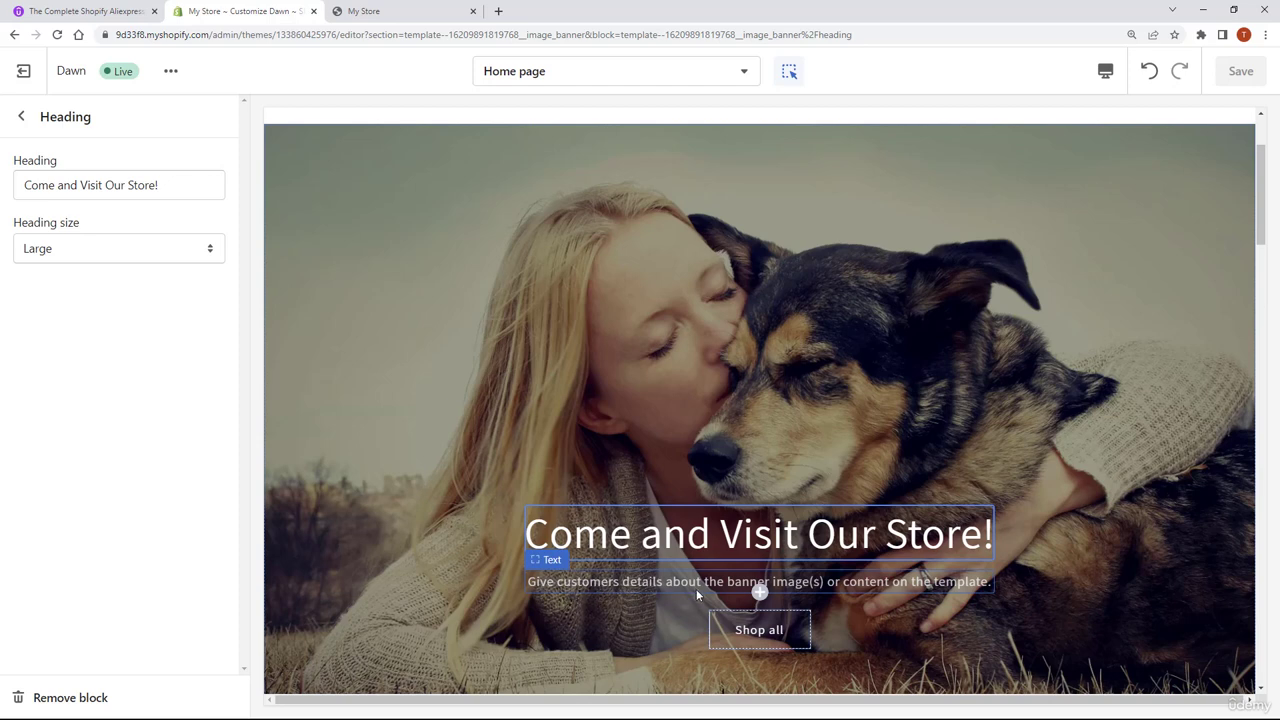
Replace the image banner's description text with "Explore Our Fantastic Collection of Dog Products"
left_click(645, 588)
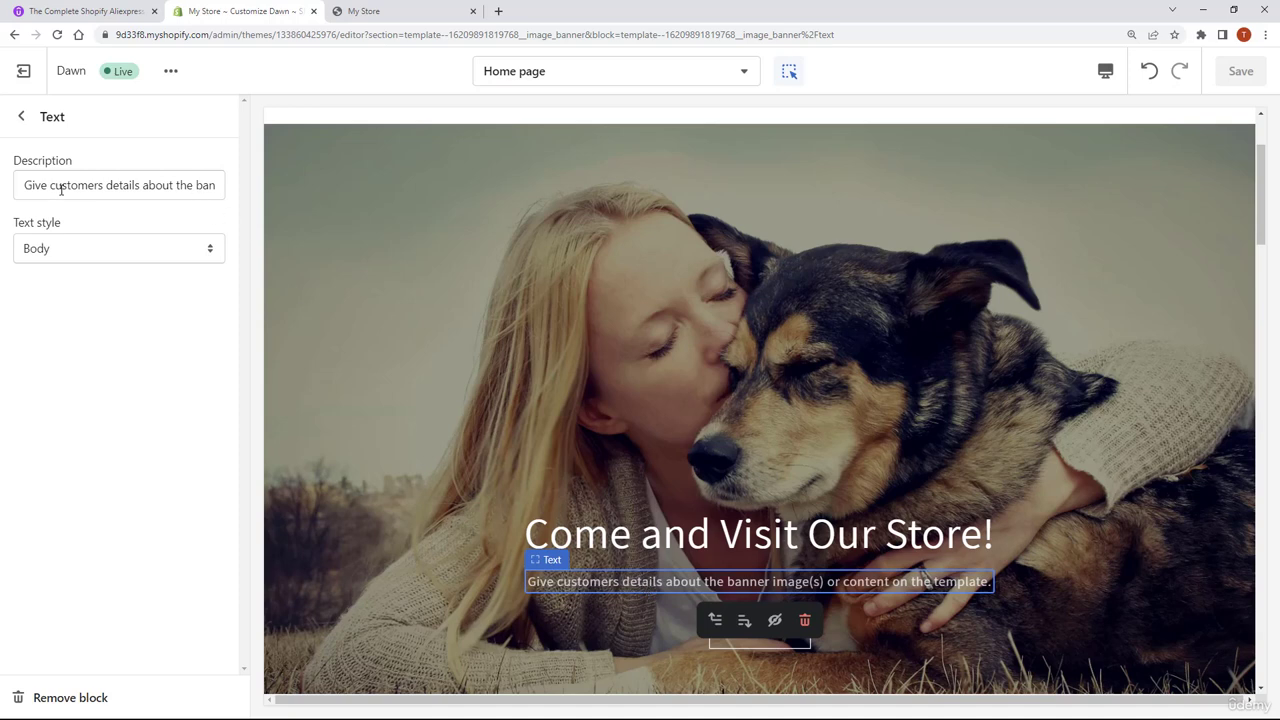
left_click_drag(24, 186, 321, 183)
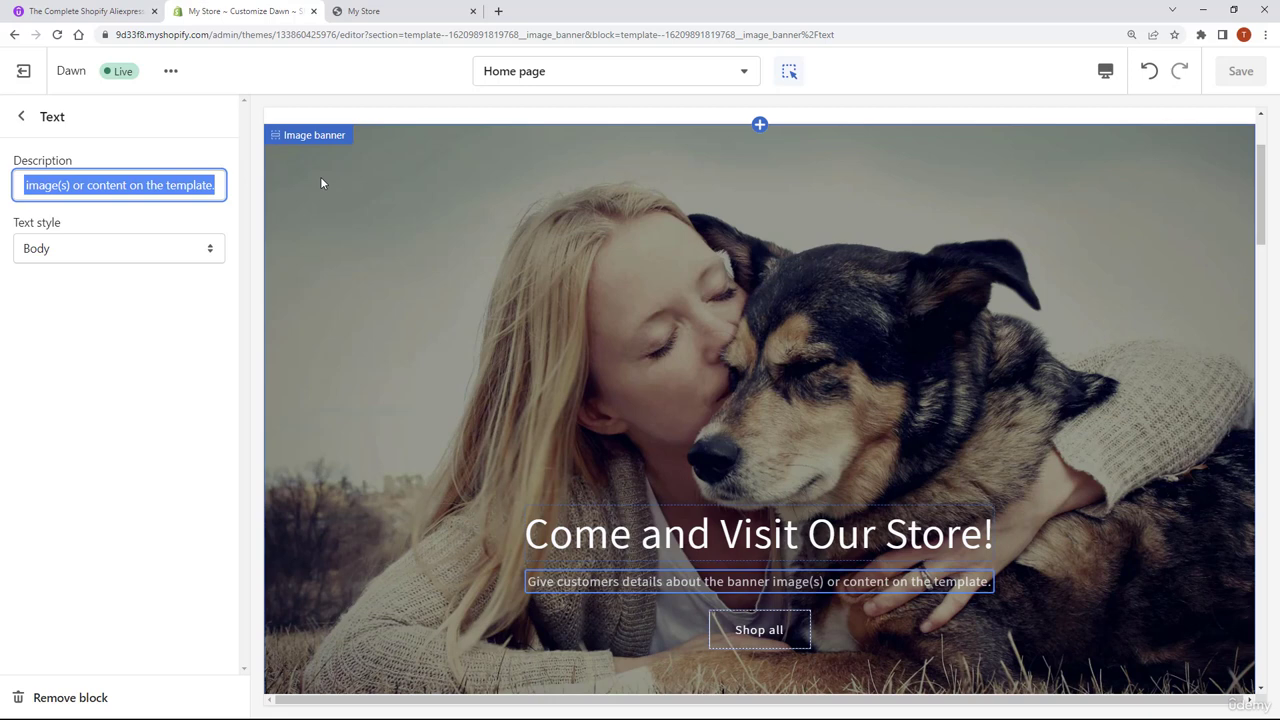
key("BackSpace")
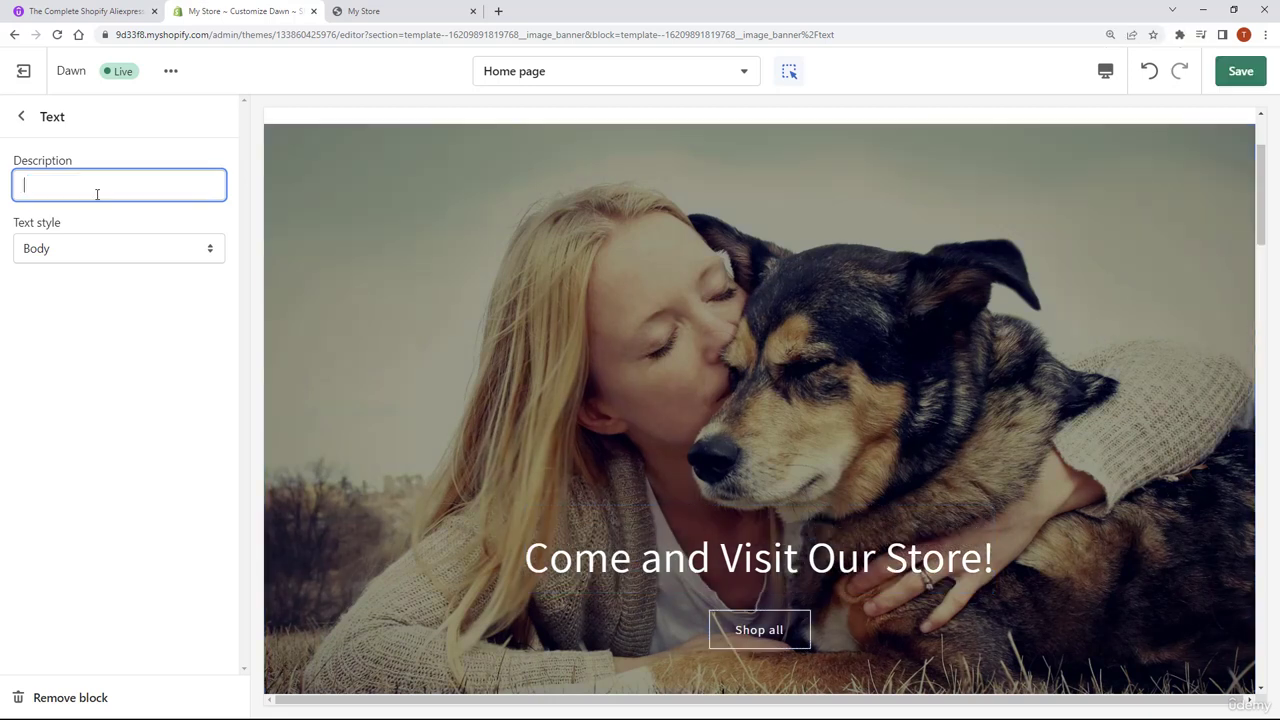
type("Explore Our Fantastic Collection of Dog Products")
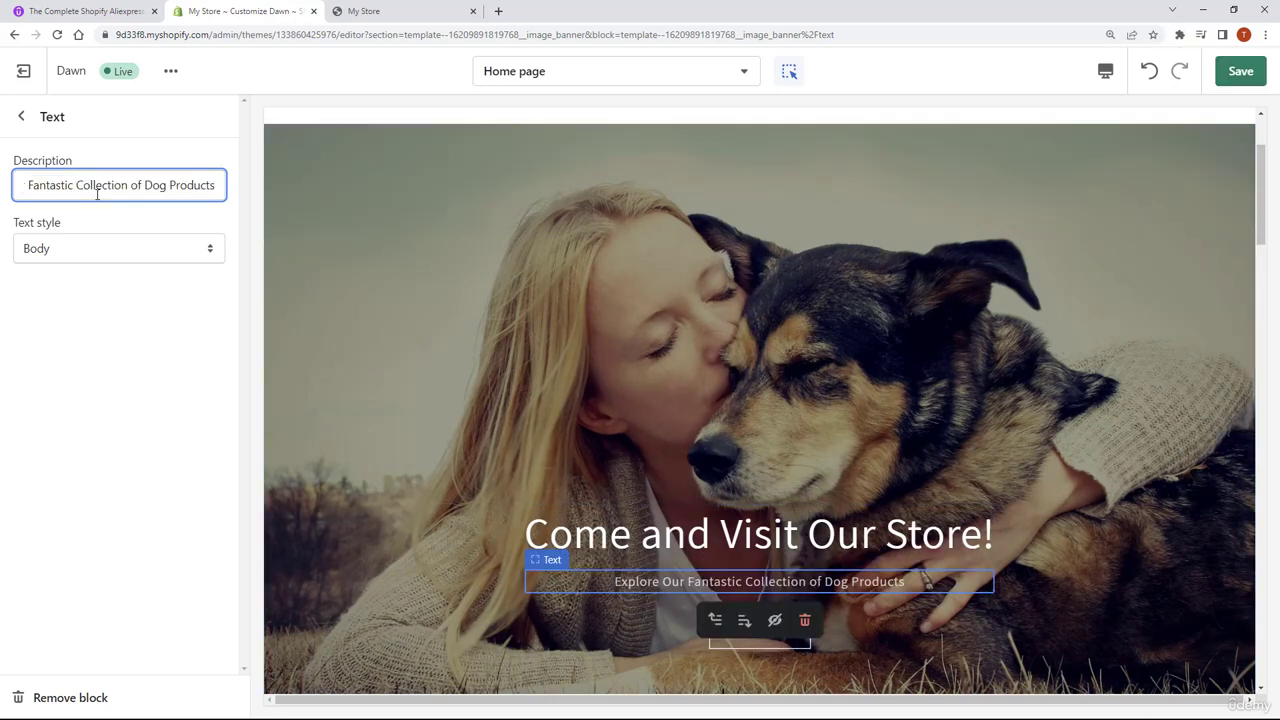